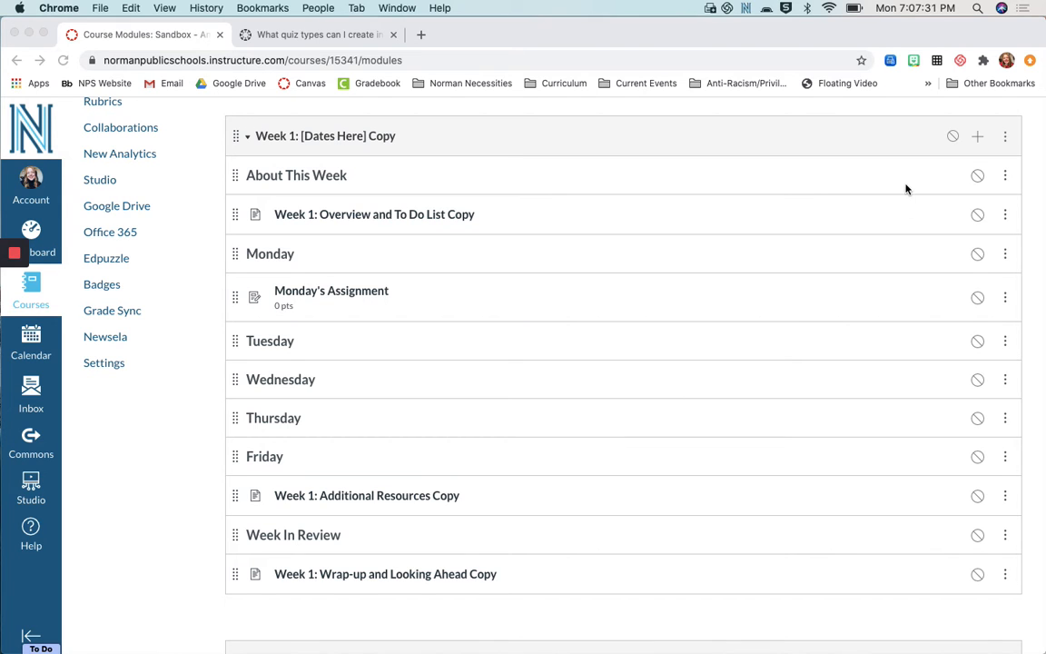
# - Add a new quiz named "Friday's Quiz" to the "Week 1: [Dates Here] Copy" module, assigned to the Quizzes group
pyautogui.click(978, 135)
pyautogui.click(429, 260)
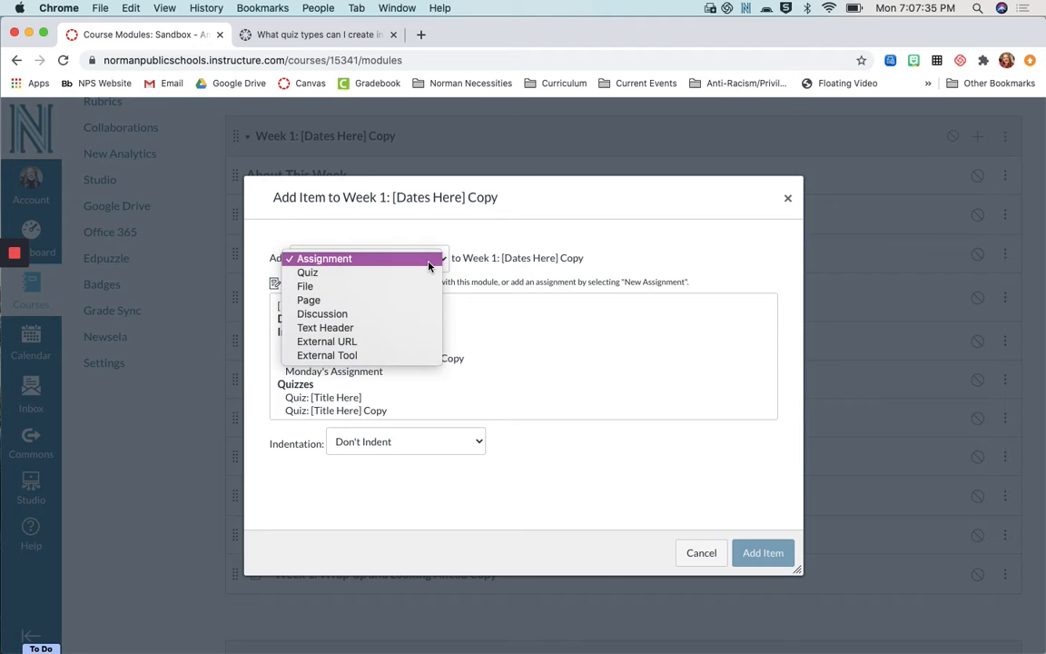
pyautogui.click(416, 274)
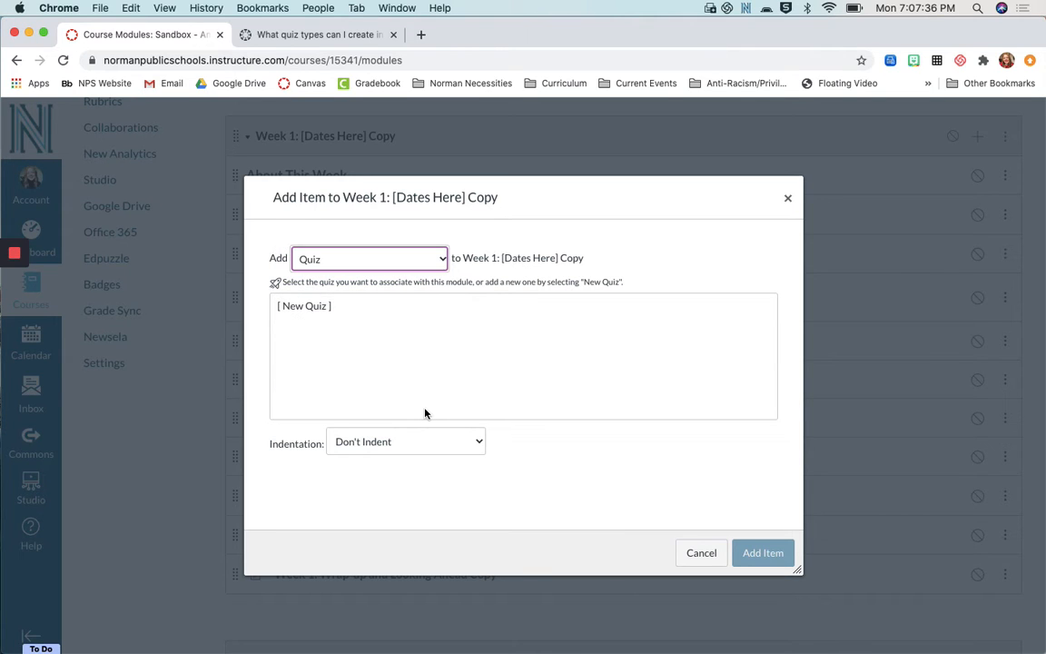
pyautogui.click(329, 309)
pyautogui.click(337, 444)
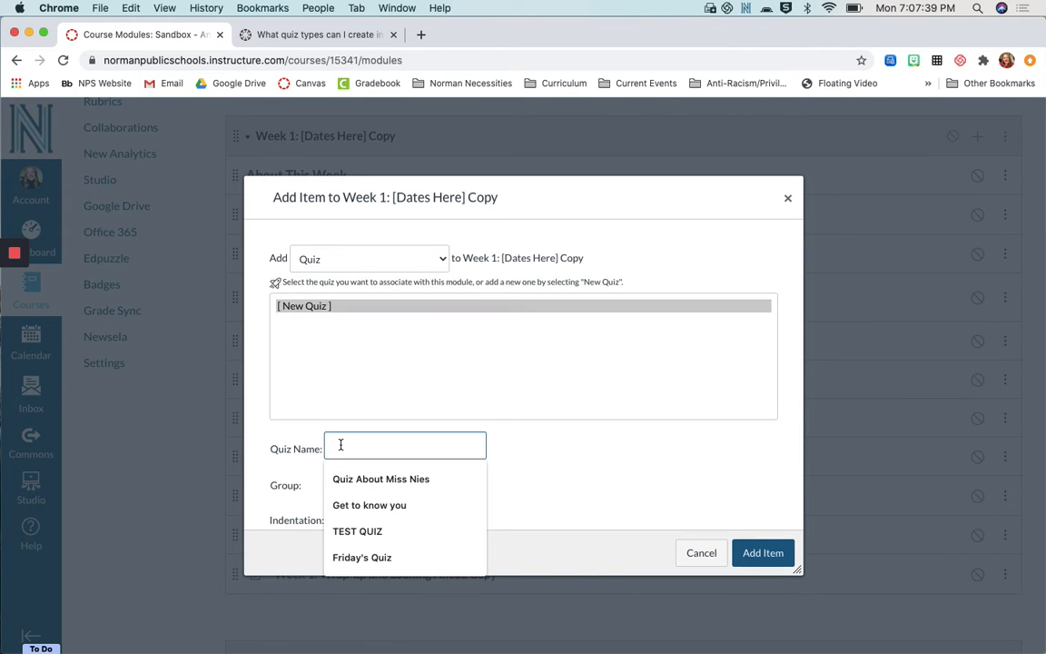
pyautogui.write("Friday's Quiz")
pyautogui.click(362, 476)
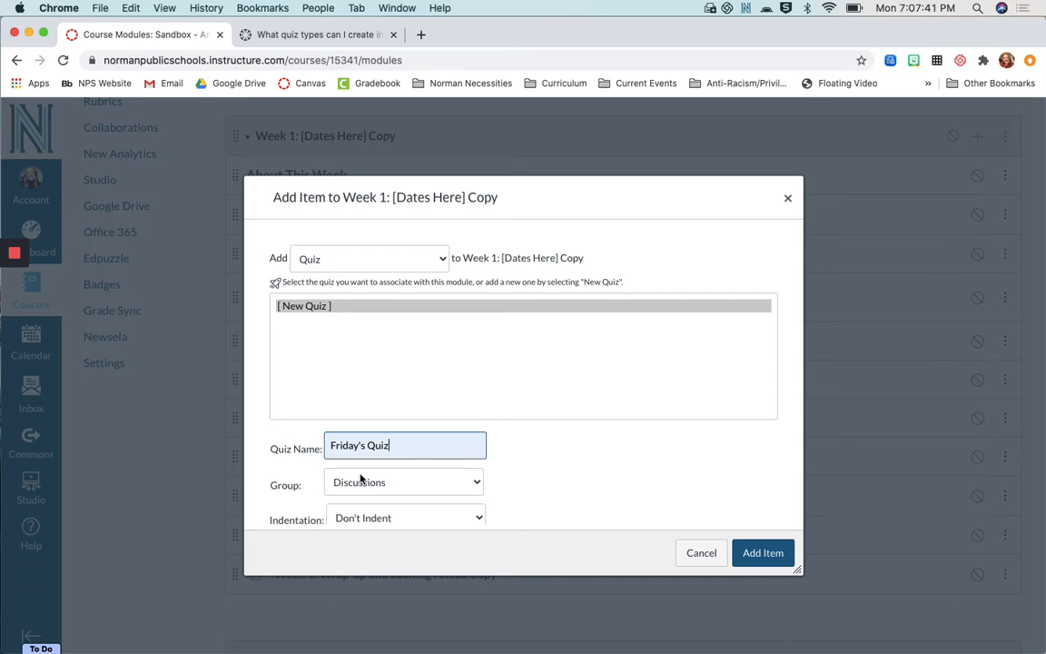
pyautogui.click(399, 482)
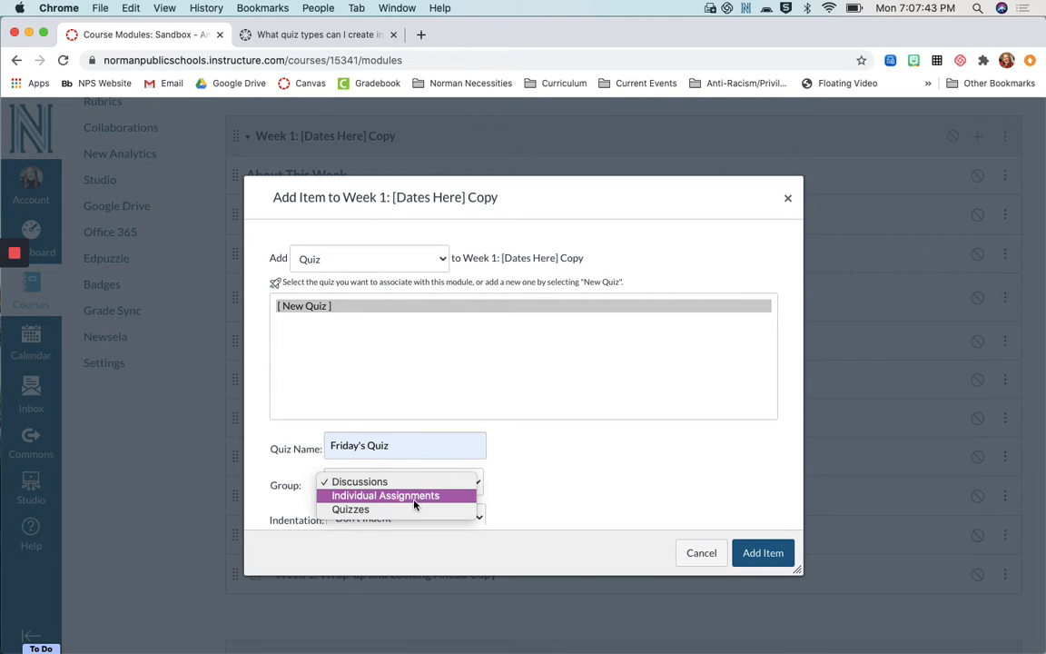
pyautogui.click(413, 511)
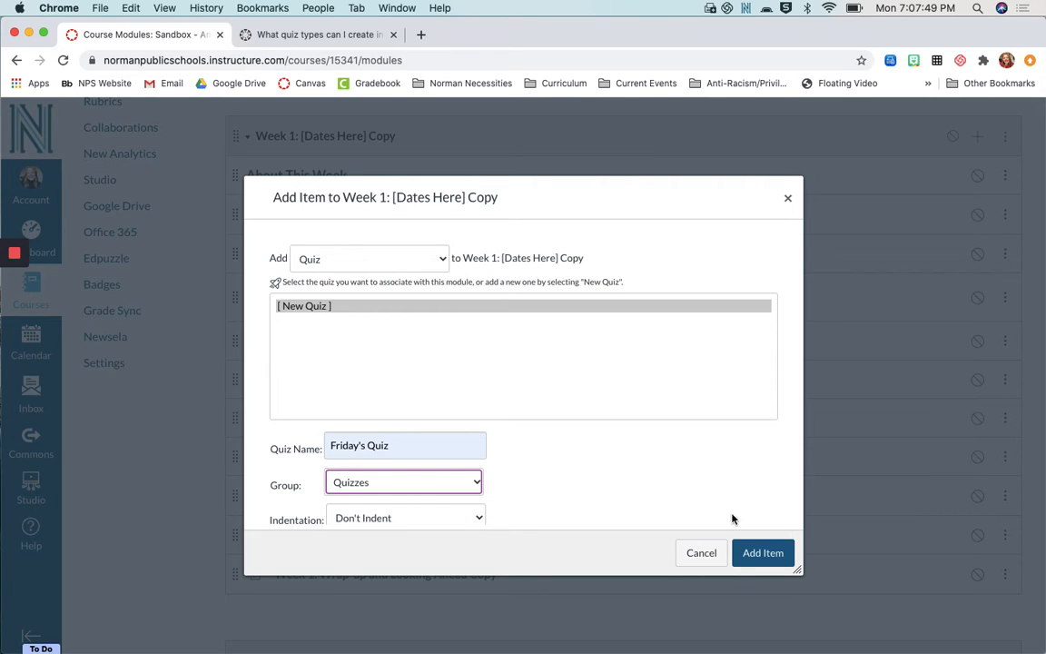
pyautogui.click(756, 552)
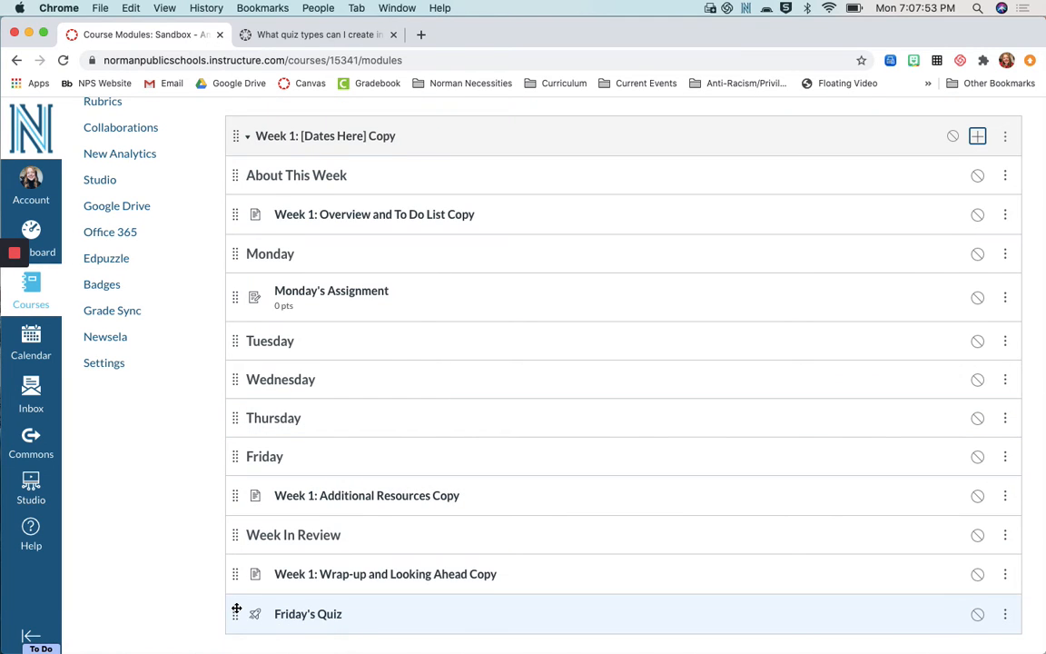
# - Move Friday's Quiz directly below the Friday header in the module and open the quiz for editing
pyautogui.moveTo(234, 610); pyautogui.dragTo(233, 488)
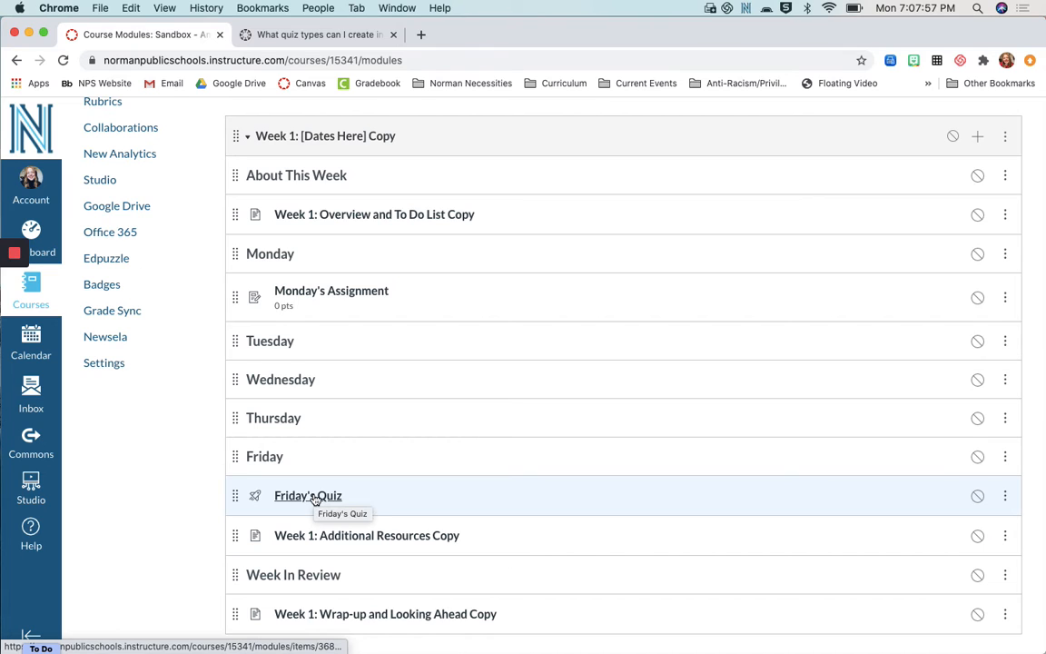
pyautogui.click(314, 497)
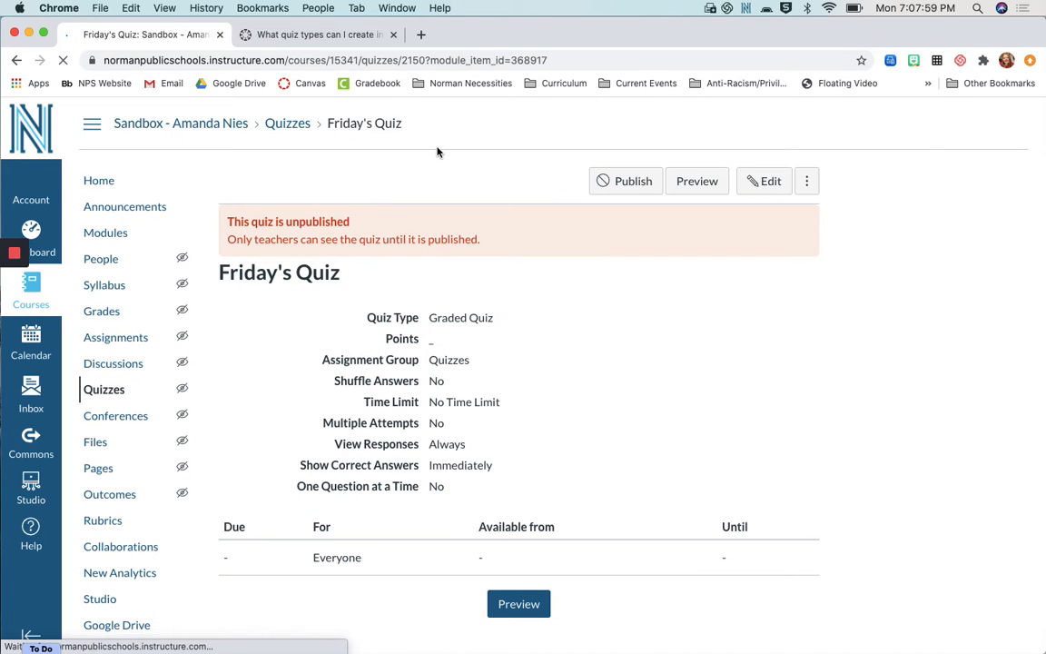
pyautogui.click(767, 186)
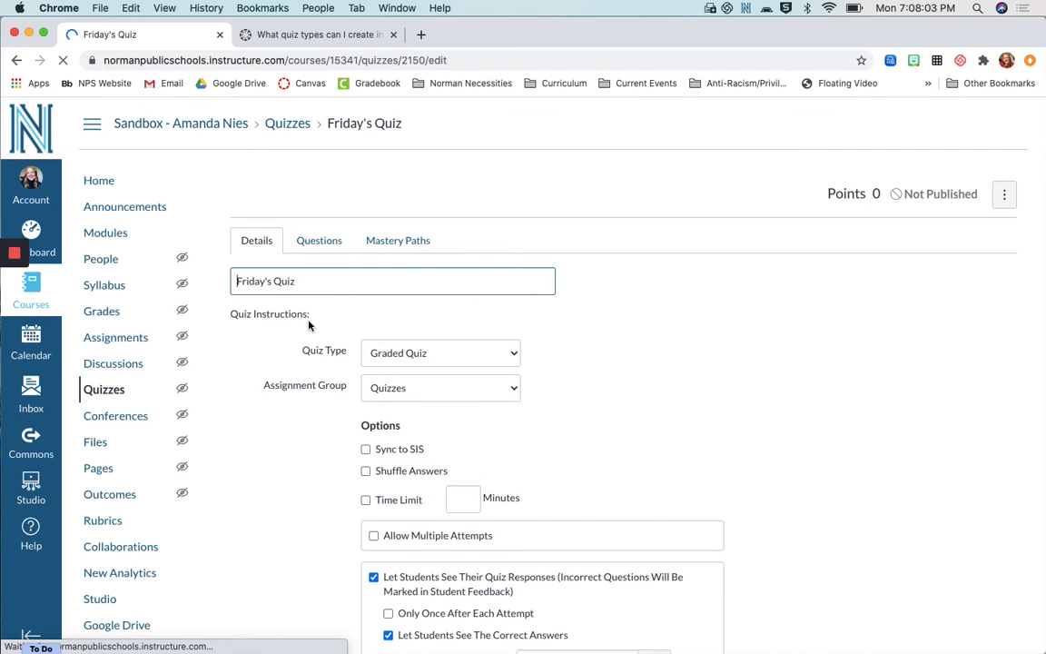
# - Enter the quiz instructions "You will have 15 minutes to complete the quiz."
pyautogui.scroll(-3, 277, 300)
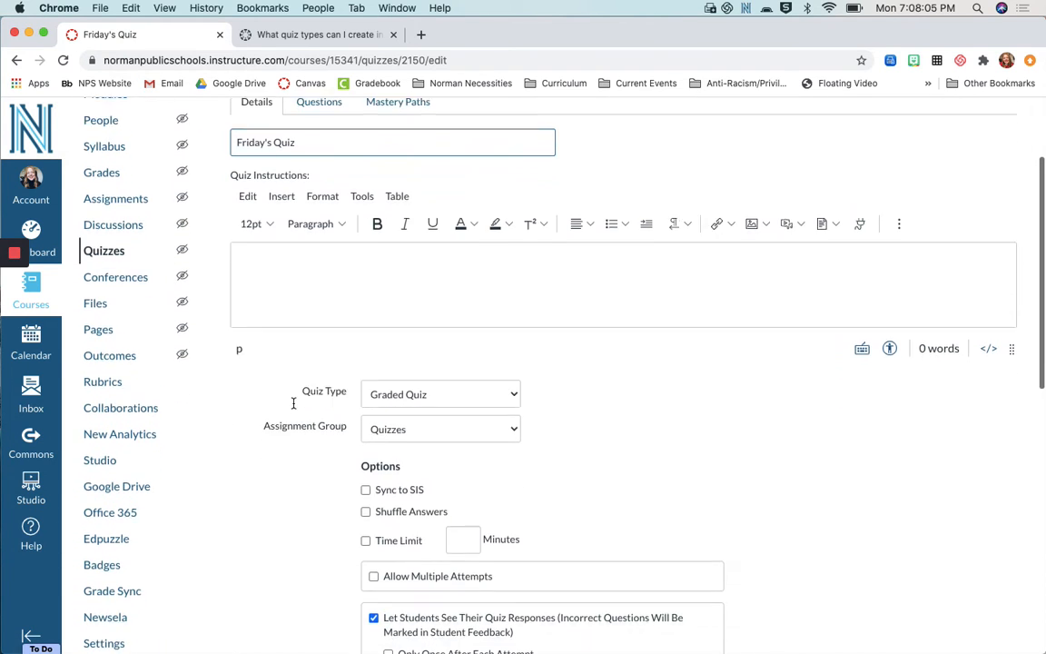
pyautogui.scroll(1, 292, 405)
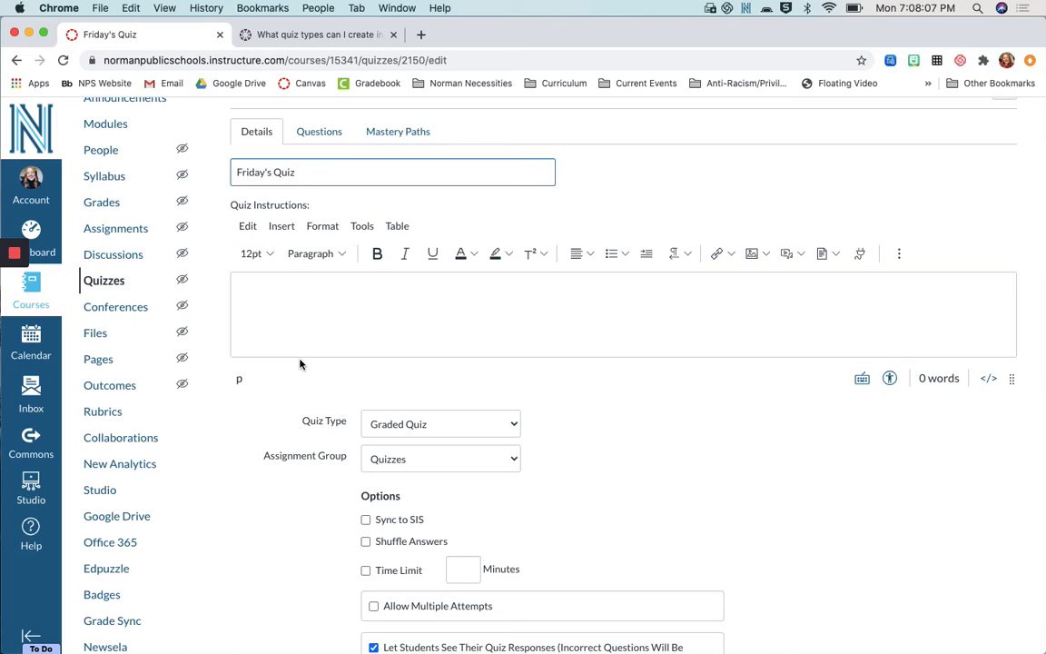
pyautogui.click(303, 309)
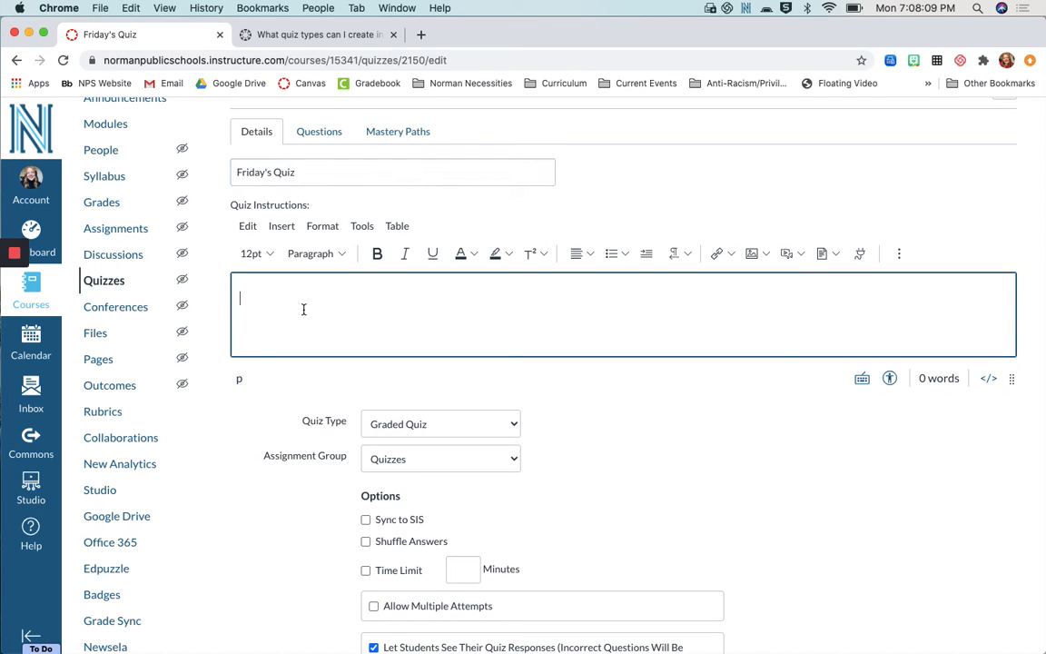
pyautogui.write('You will have 15 minutes to cmo')
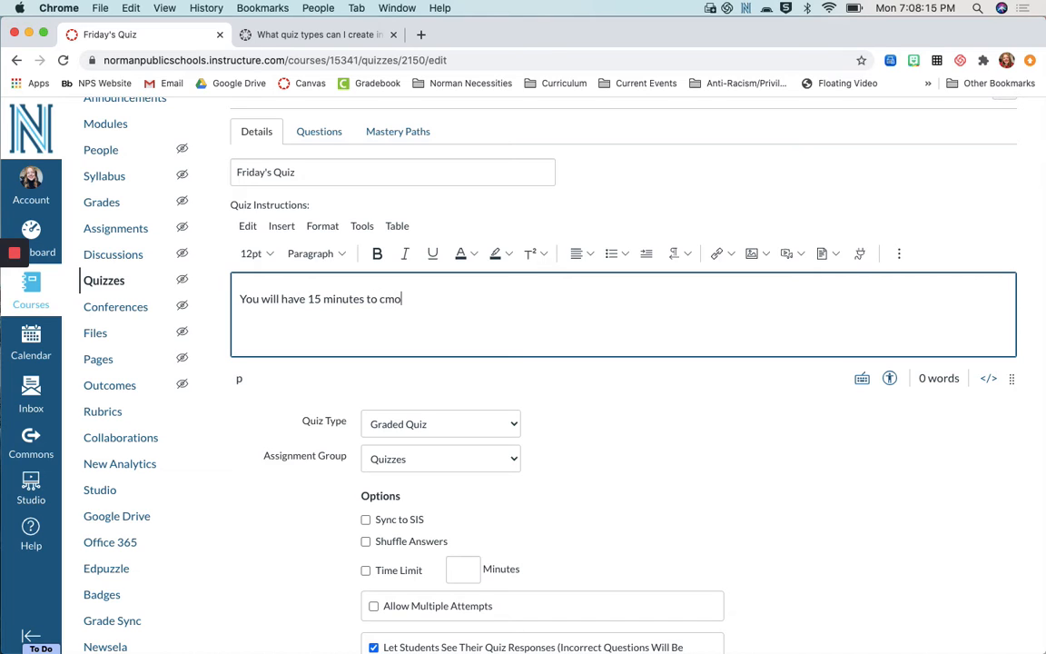
pyautogui.press('BackSpace')
pyautogui.press('BackSpace')
pyautogui.write('omplete the quiz.')
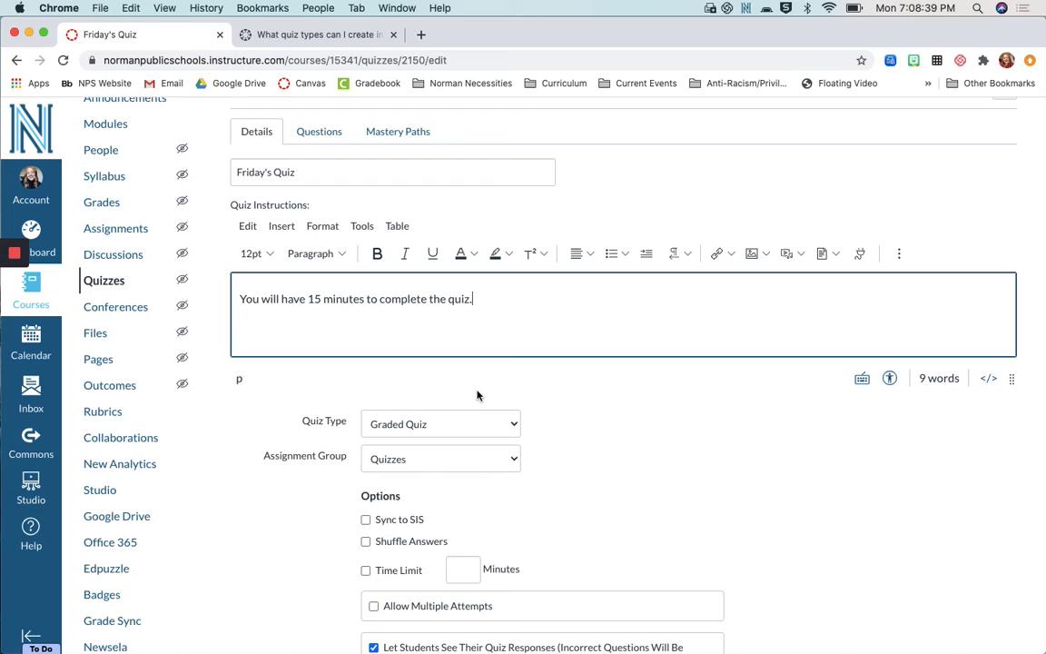
# - Review the available quiz types for Friday's Quiz and keep Graded Quiz
pyautogui.scroll(-3, 446, 442)
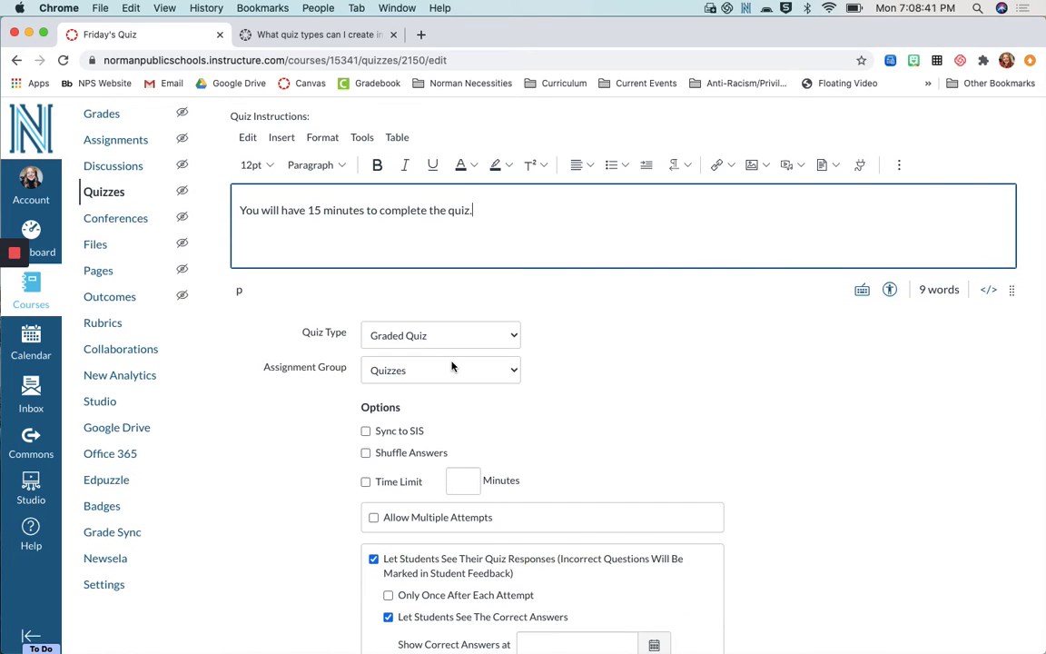
pyautogui.click(451, 338)
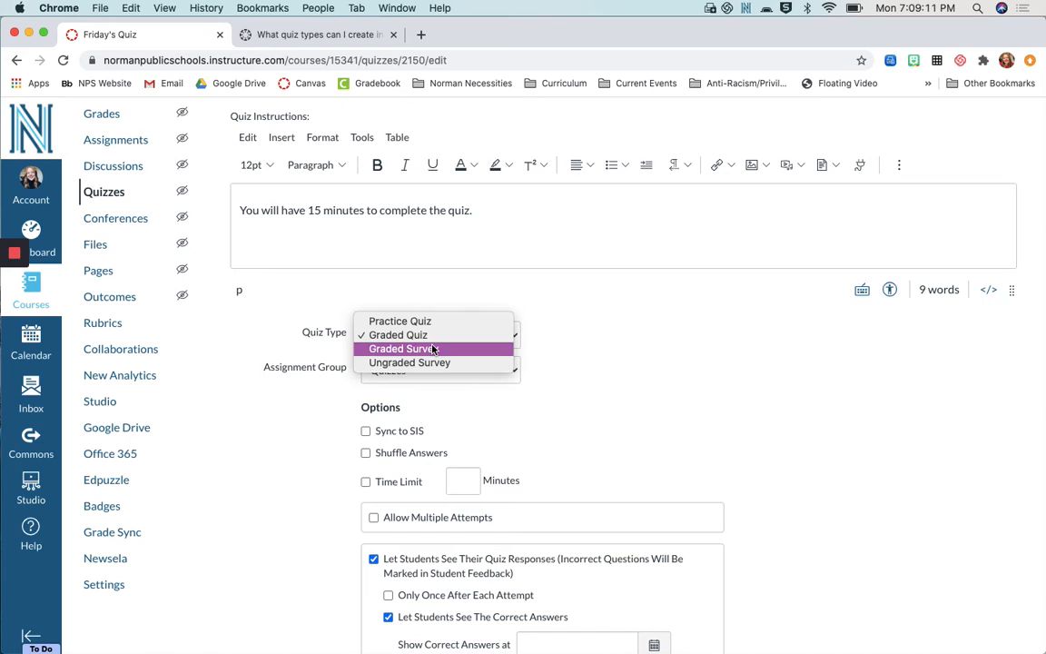
pyautogui.click(492, 397)
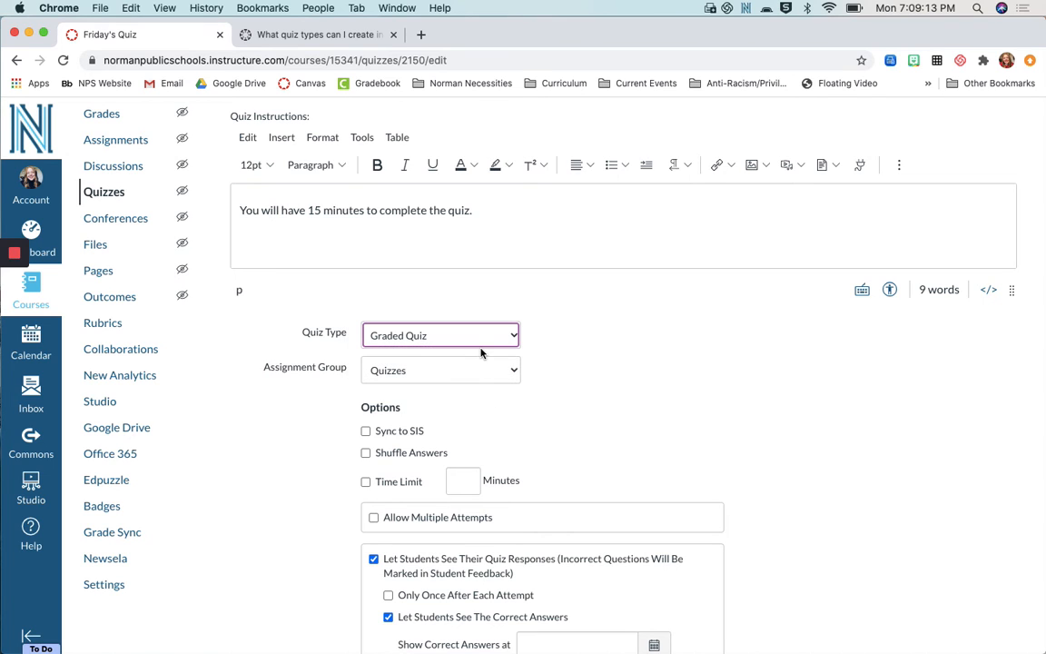
# - Enable Sync to SIS and Shuffle Answers for the quiz, and set a time limit of 15 minutes
pyautogui.scroll(-1, 366, 435)
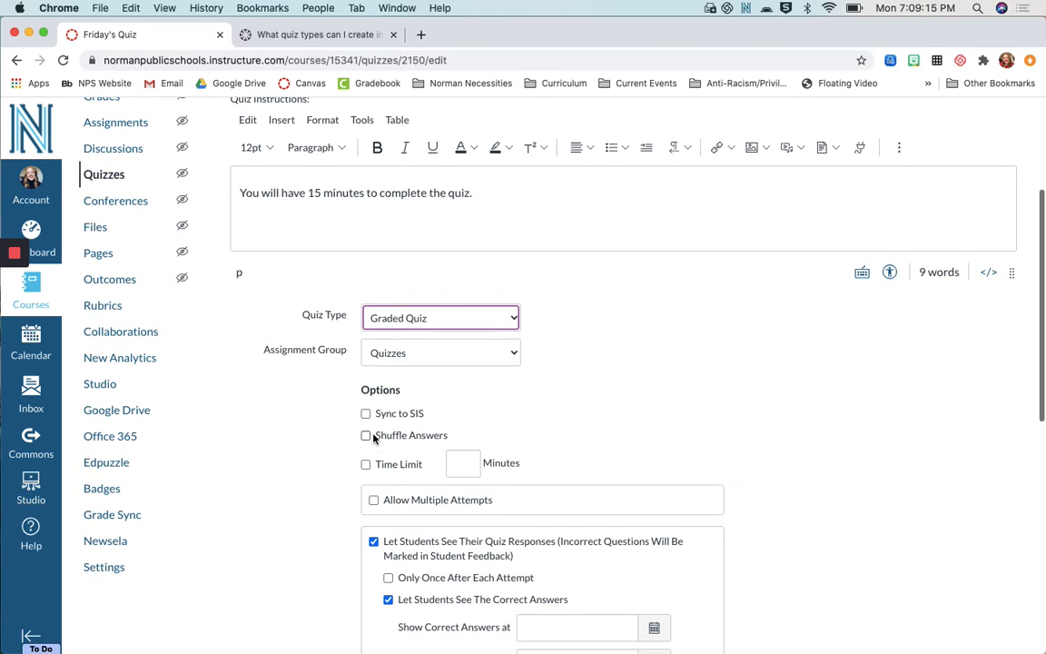
pyautogui.click(367, 414)
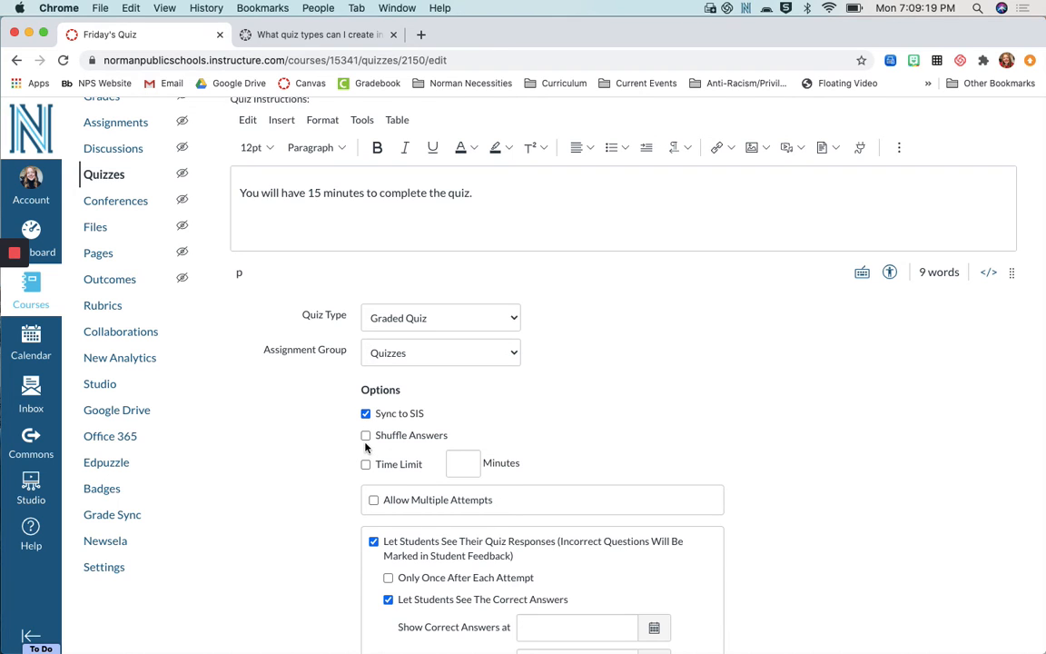
pyautogui.click(366, 437)
pyautogui.scroll(-5, 368, 442)
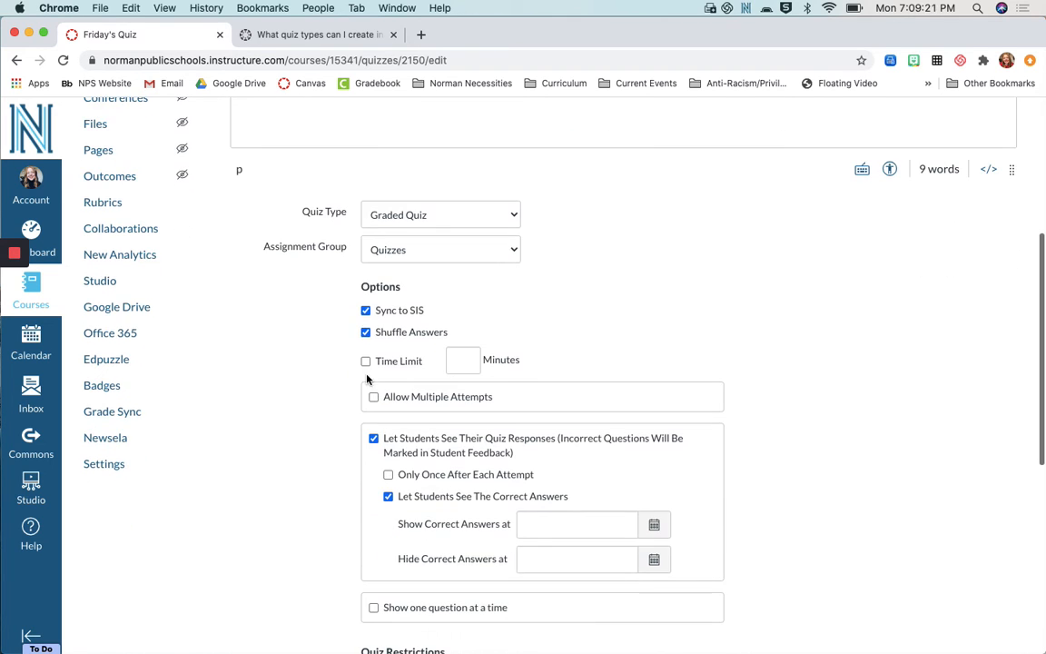
pyautogui.click(367, 363)
pyautogui.click(452, 363)
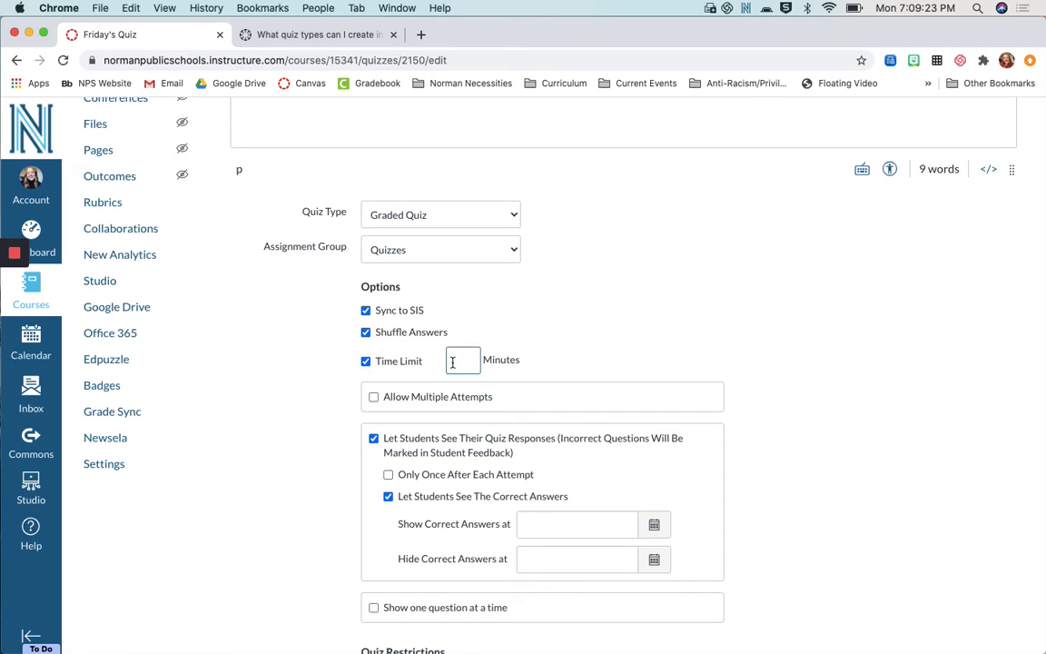
pyautogui.write('15')
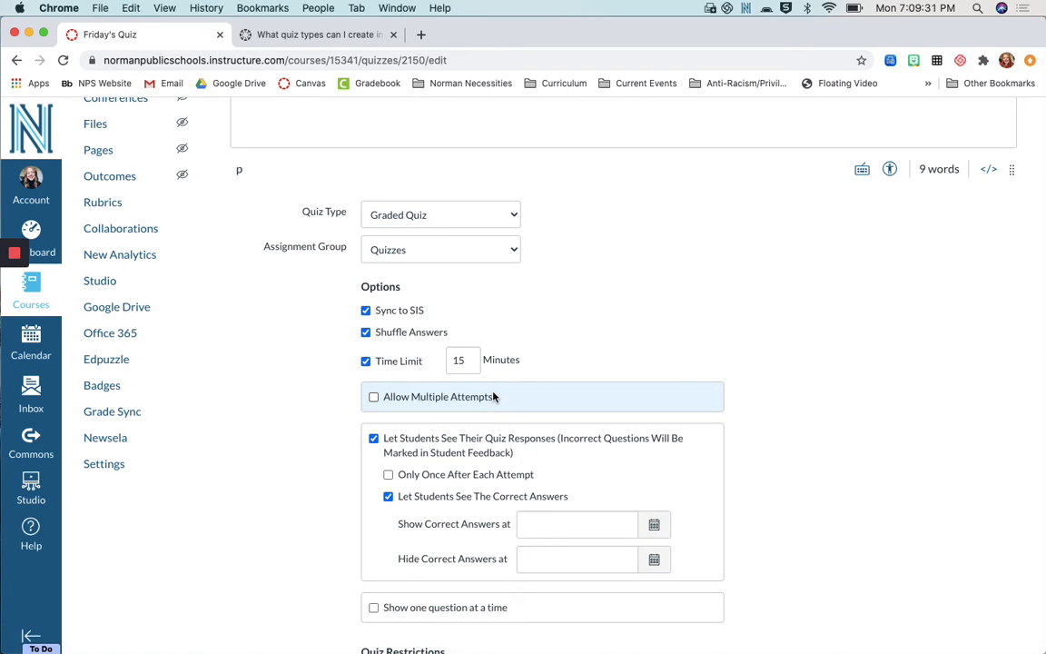
# - Set the quiz to show one question at a time and save it without publishing
pyautogui.scroll(-2, 490, 397)
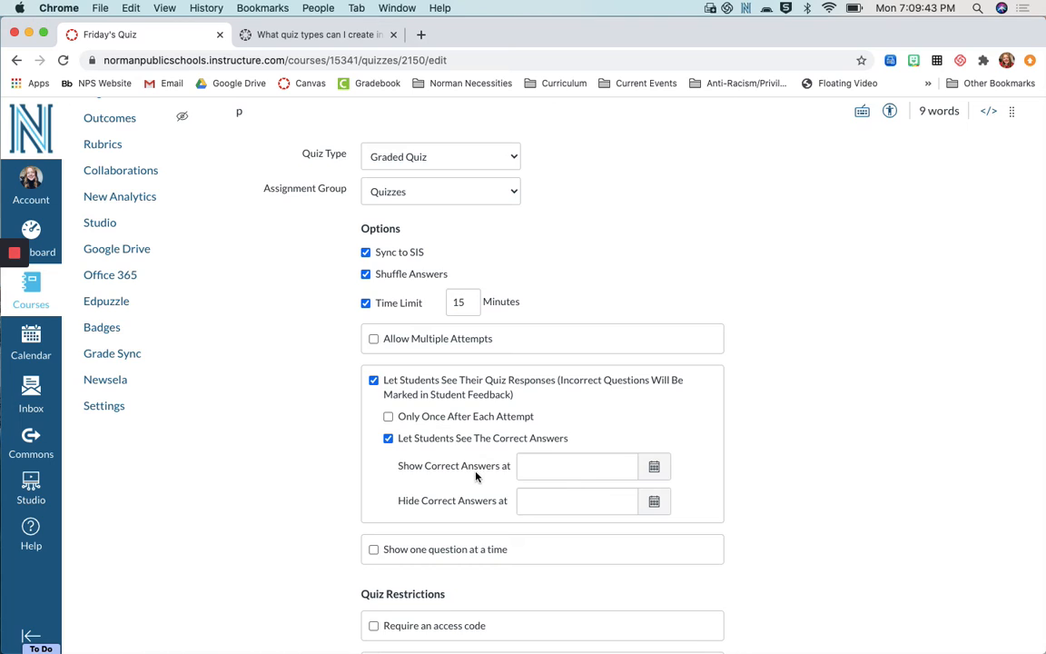
pyautogui.scroll(-3, 476, 468)
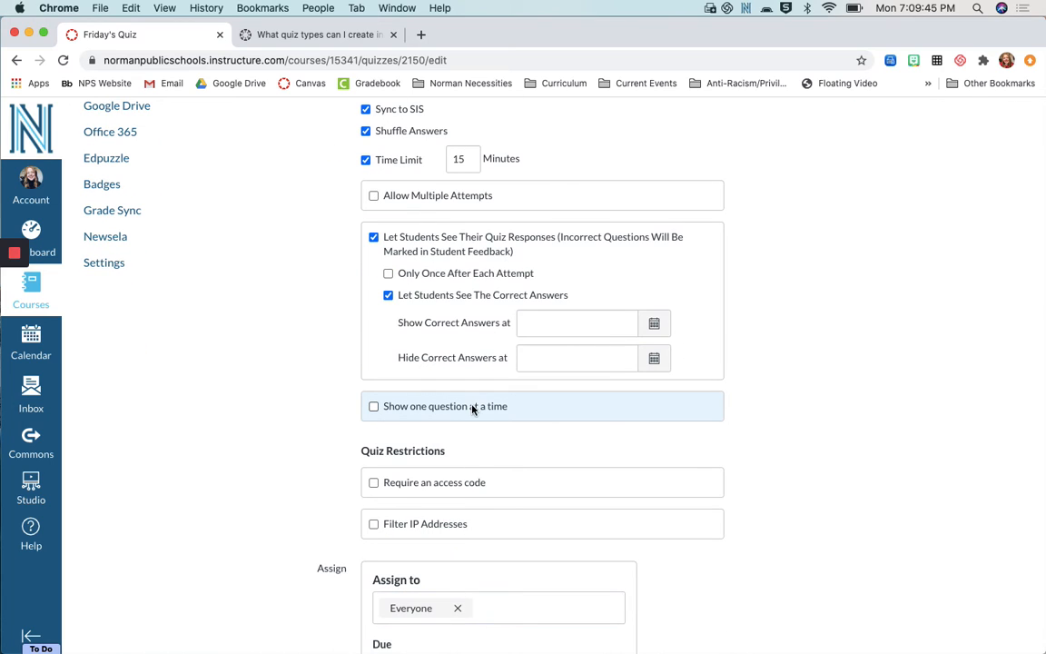
pyautogui.click(373, 407)
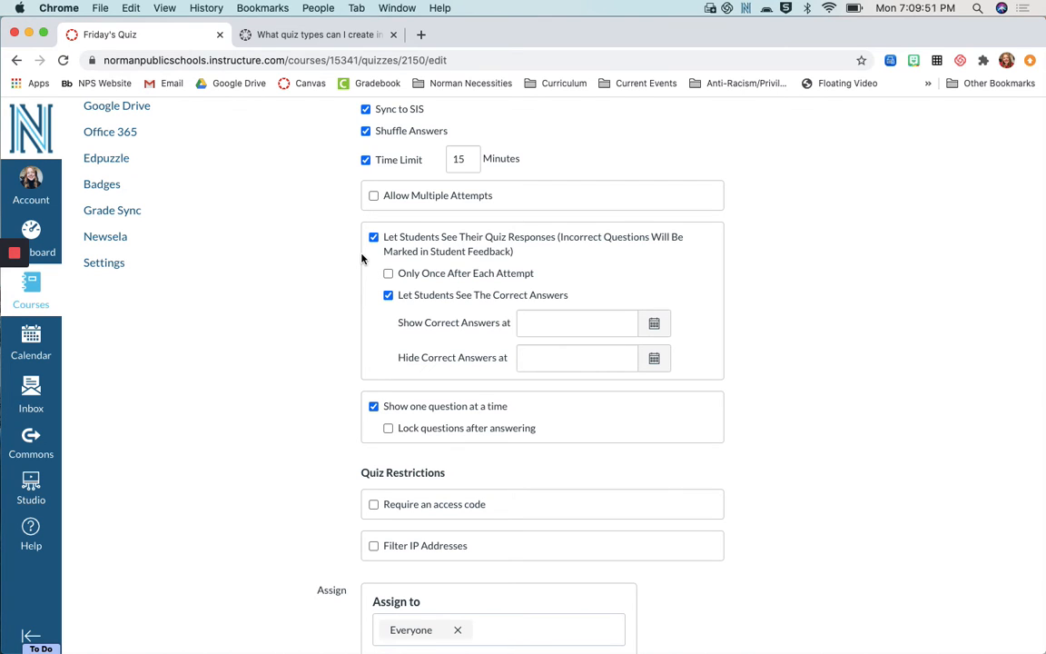
pyautogui.scroll(-5, 362, 221)
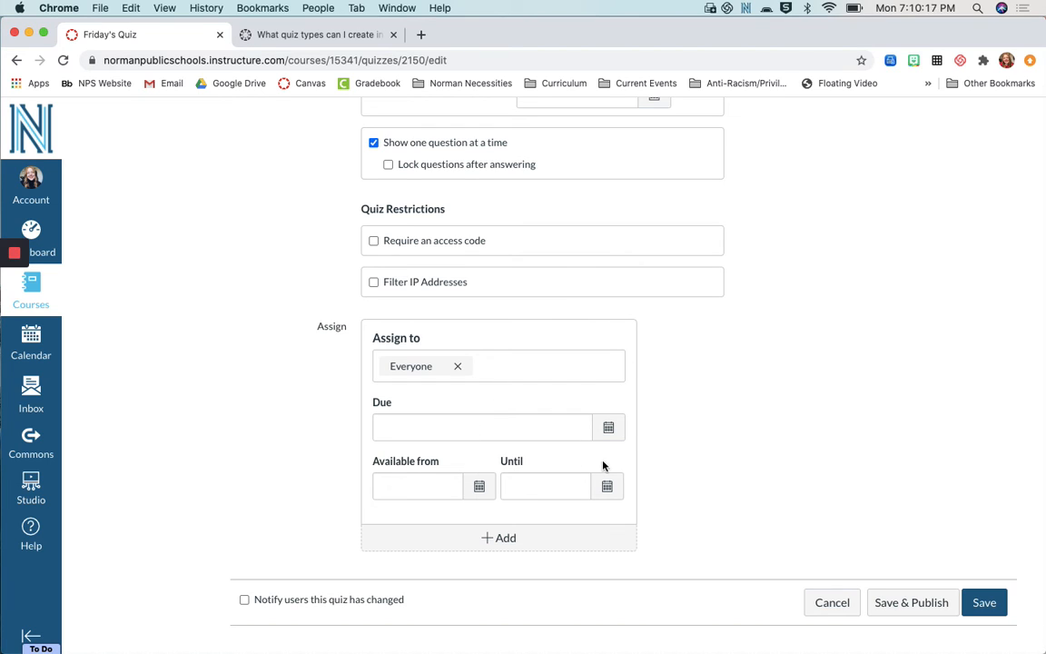
pyautogui.click(979, 607)
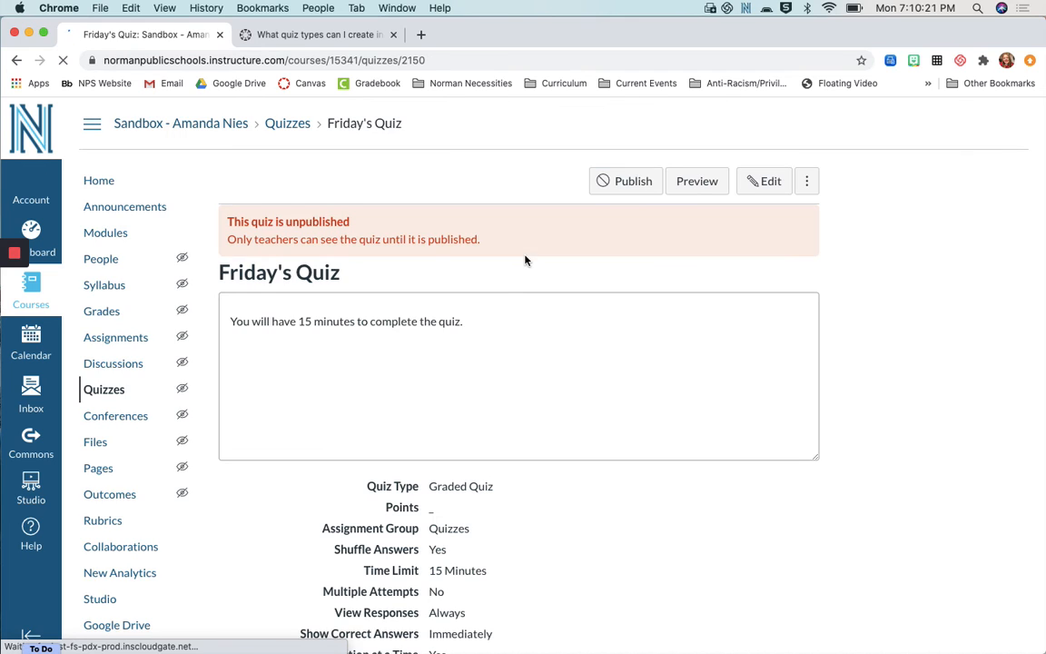
# - Reopen Friday's Quiz for editing and add a new question named "Question 1", keeping the Multiple Choice type
pyautogui.click(761, 181)
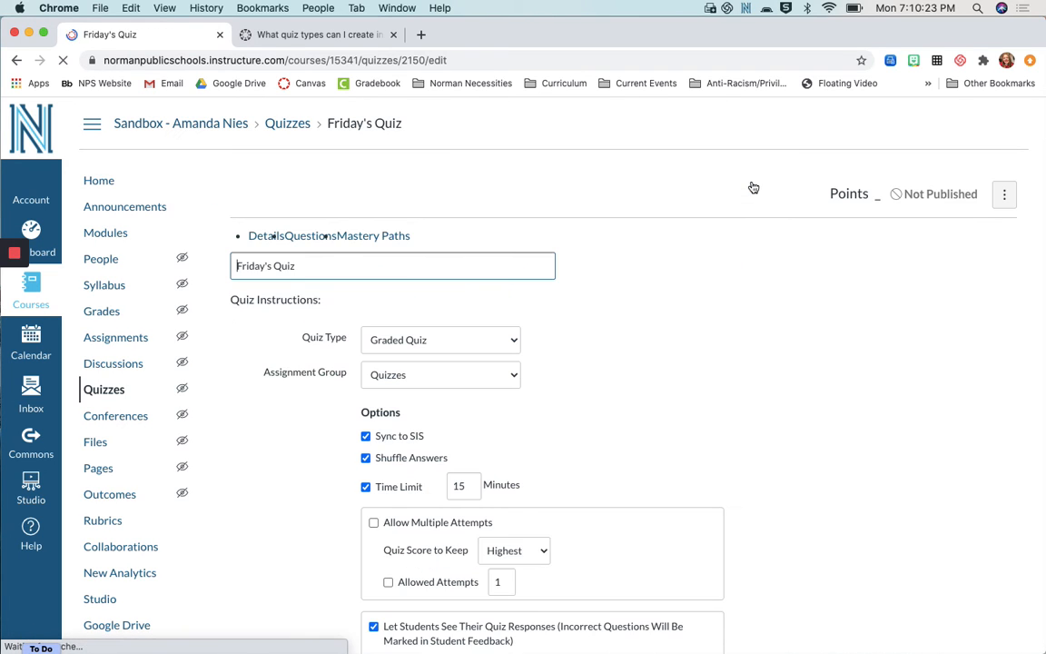
pyautogui.click(313, 240)
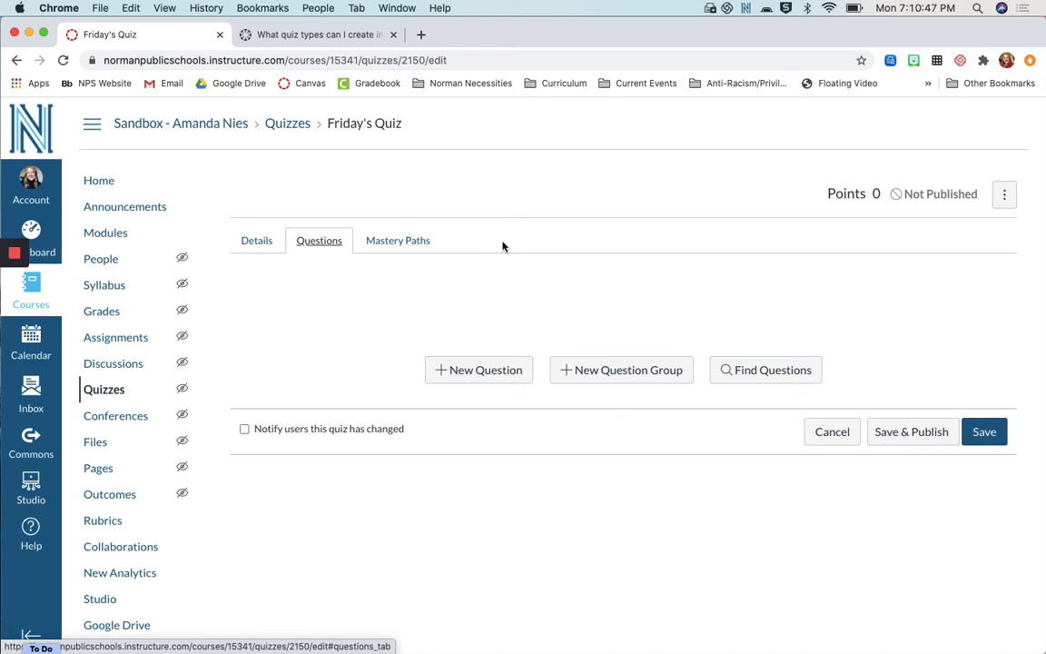
pyautogui.click(470, 369)
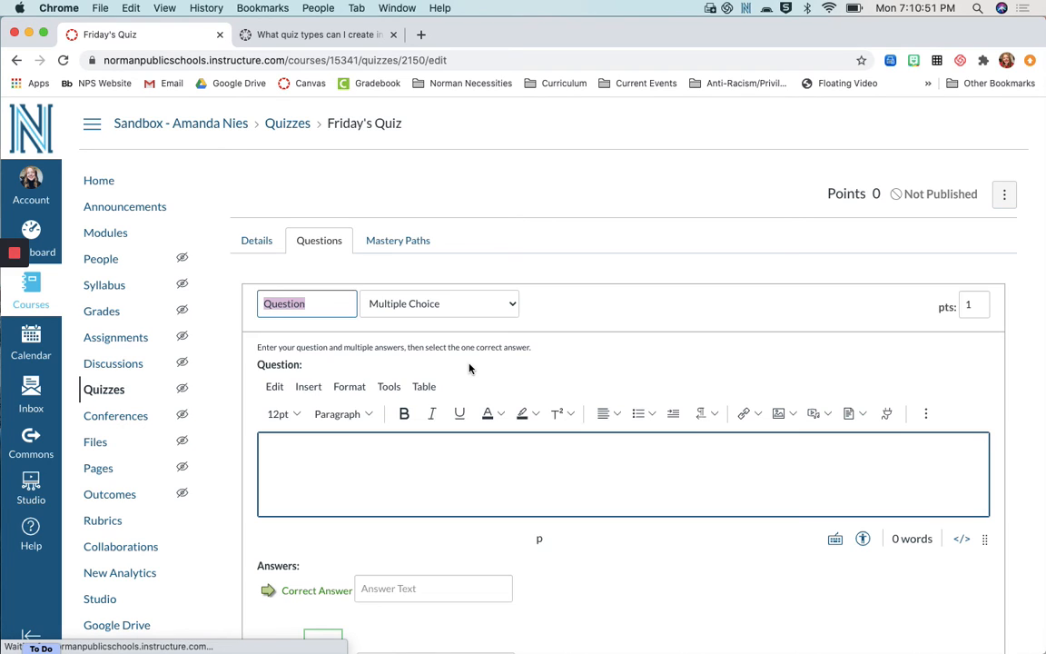
pyautogui.click(337, 298)
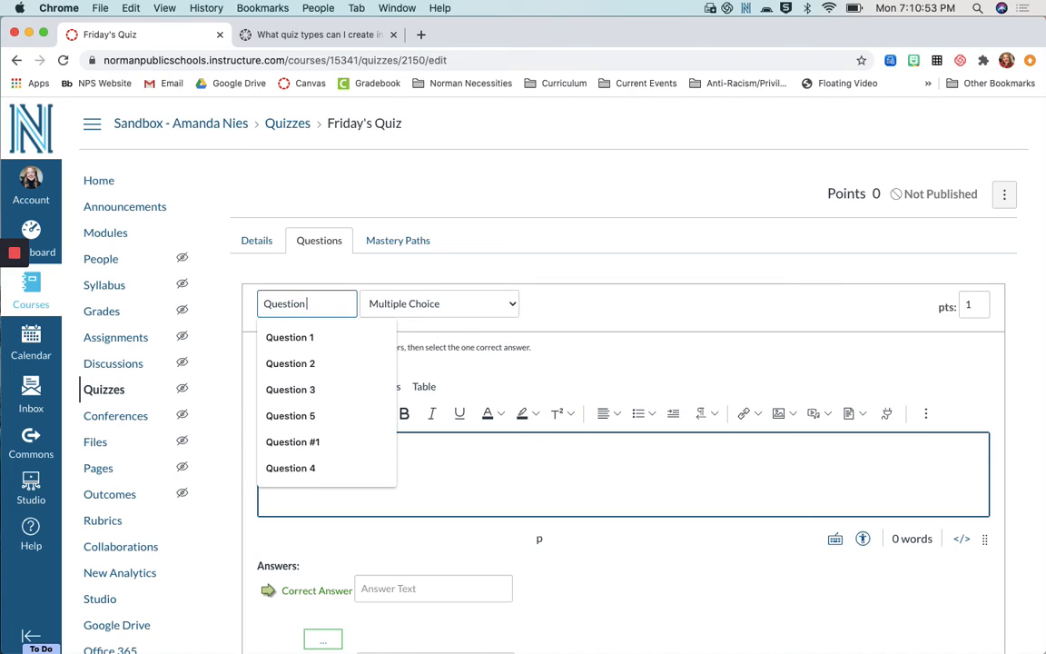
pyautogui.click(351, 334)
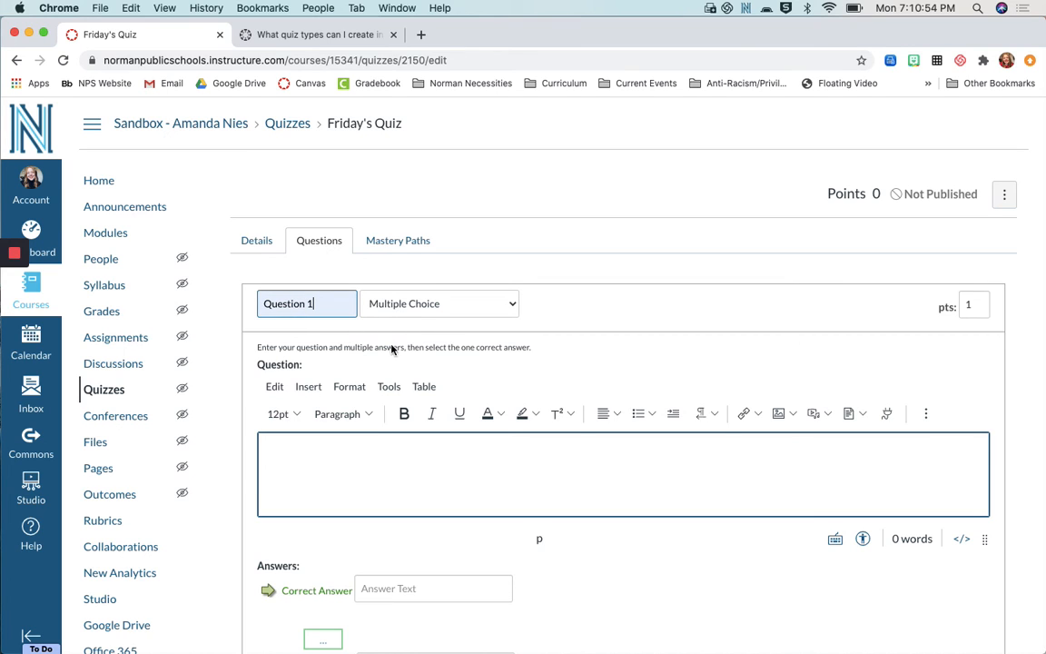
pyautogui.click(485, 312)
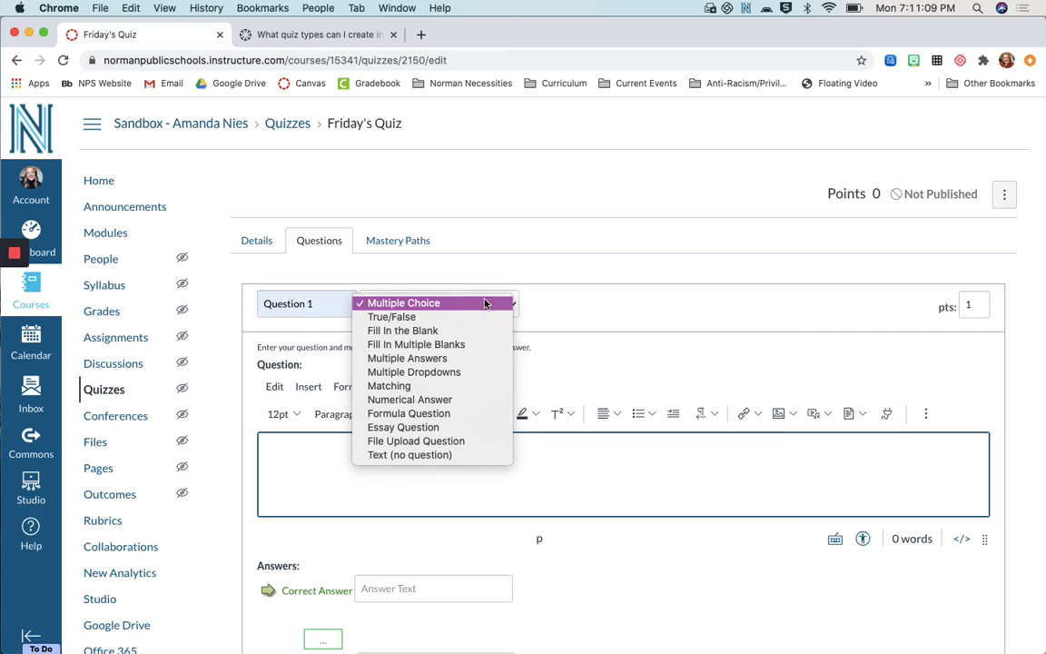
pyautogui.click(582, 356)
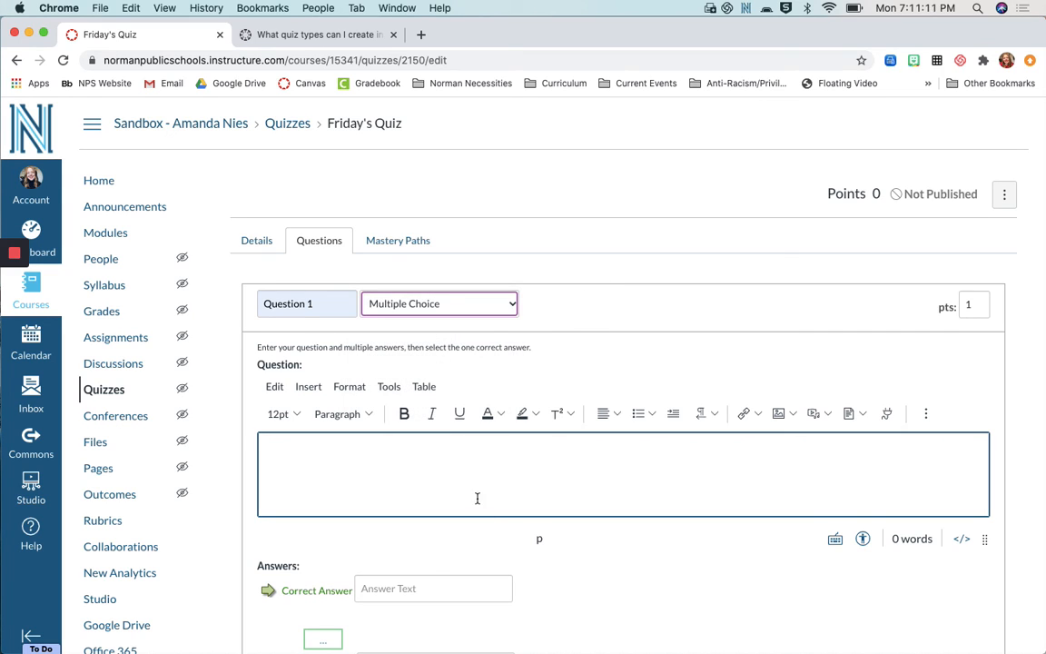
# - Enter "Who was our first president?" as the Question 1 text and "Washington" as the correct answer
pyautogui.click(473, 458)
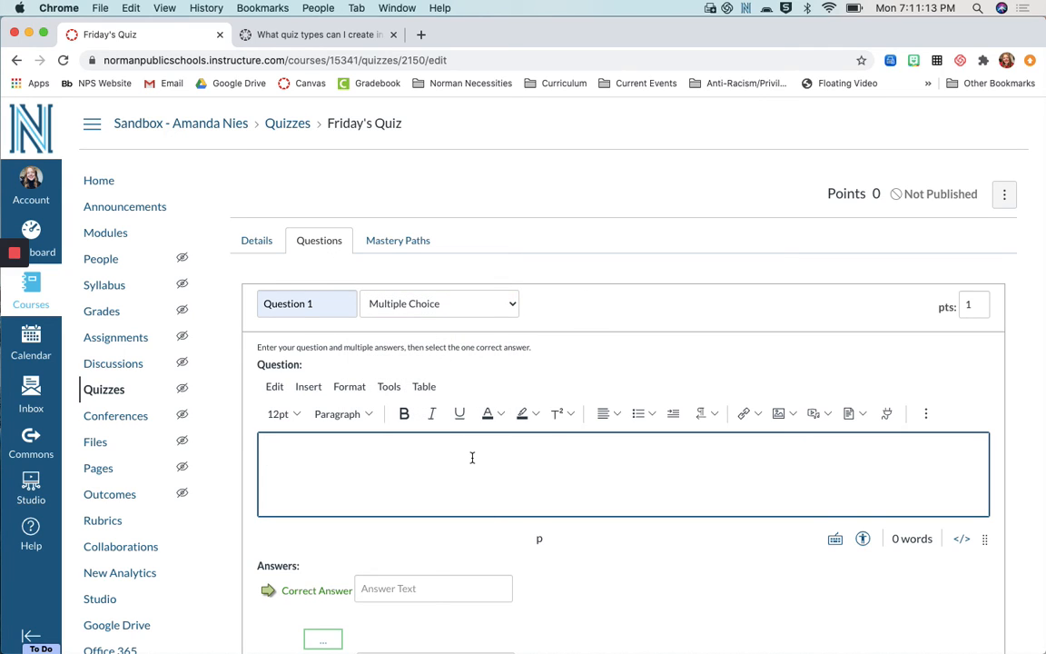
pyautogui.write('Who was our first president?')
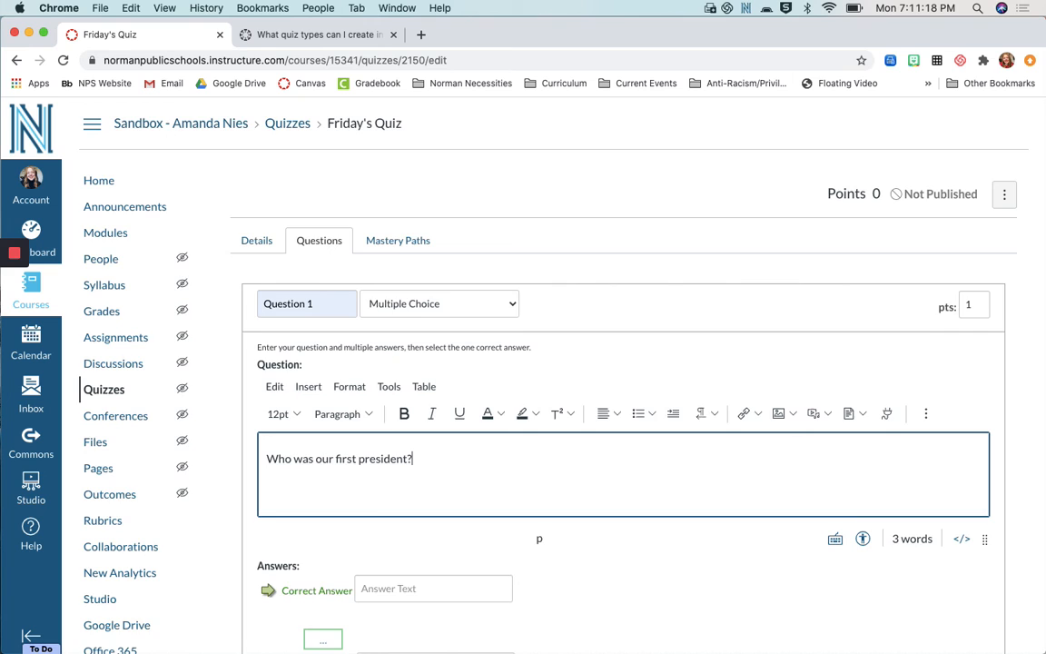
pyautogui.scroll(-5, 499, 474)
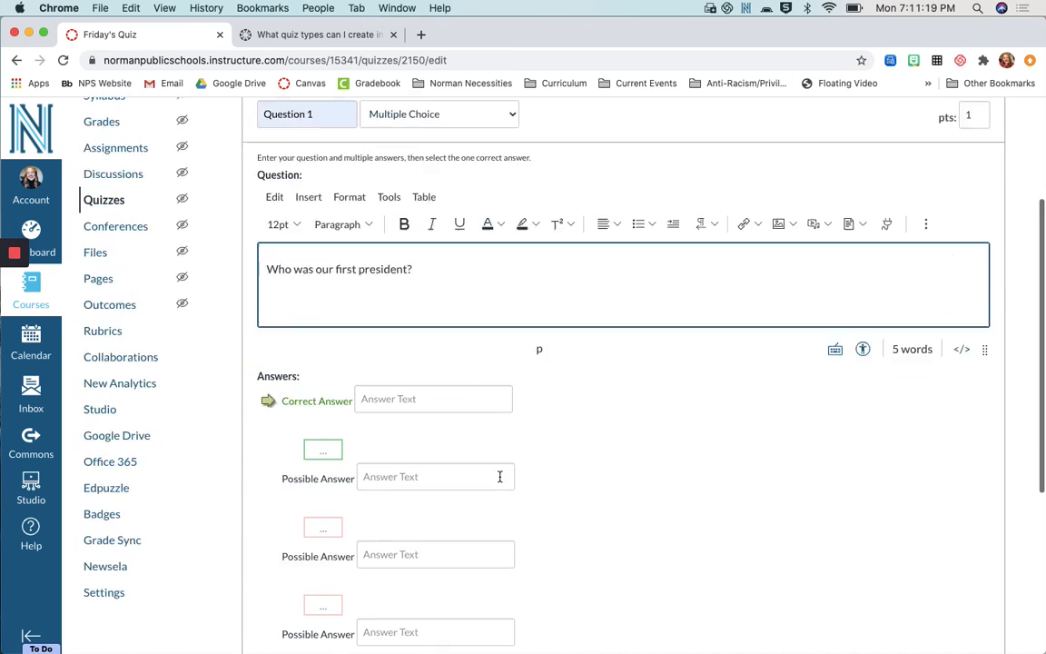
pyautogui.click(409, 356)
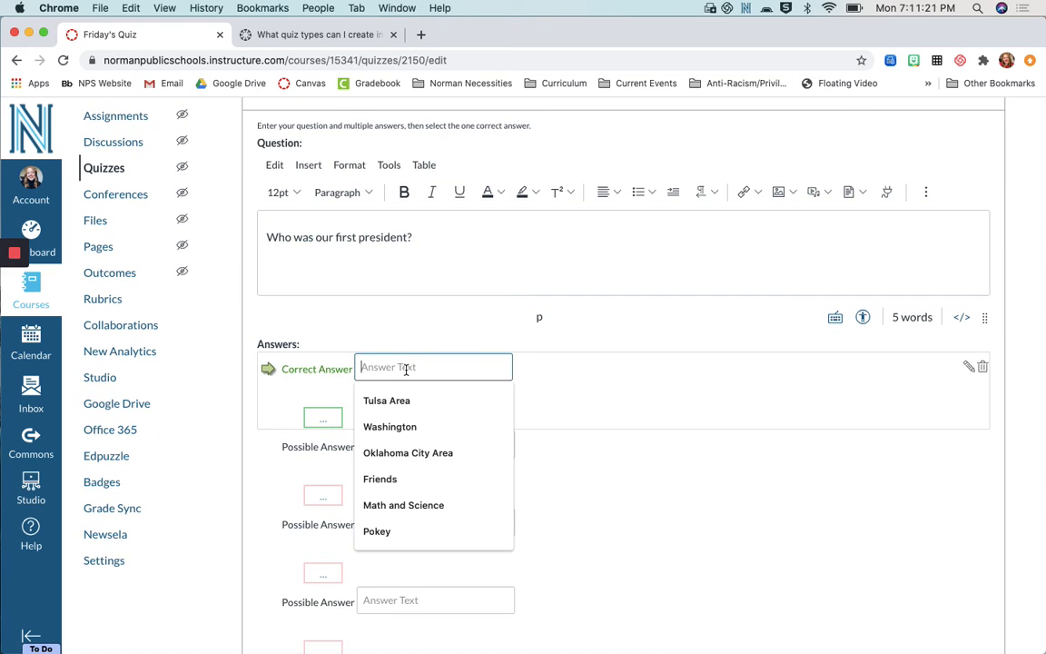
pyautogui.write('Washington')
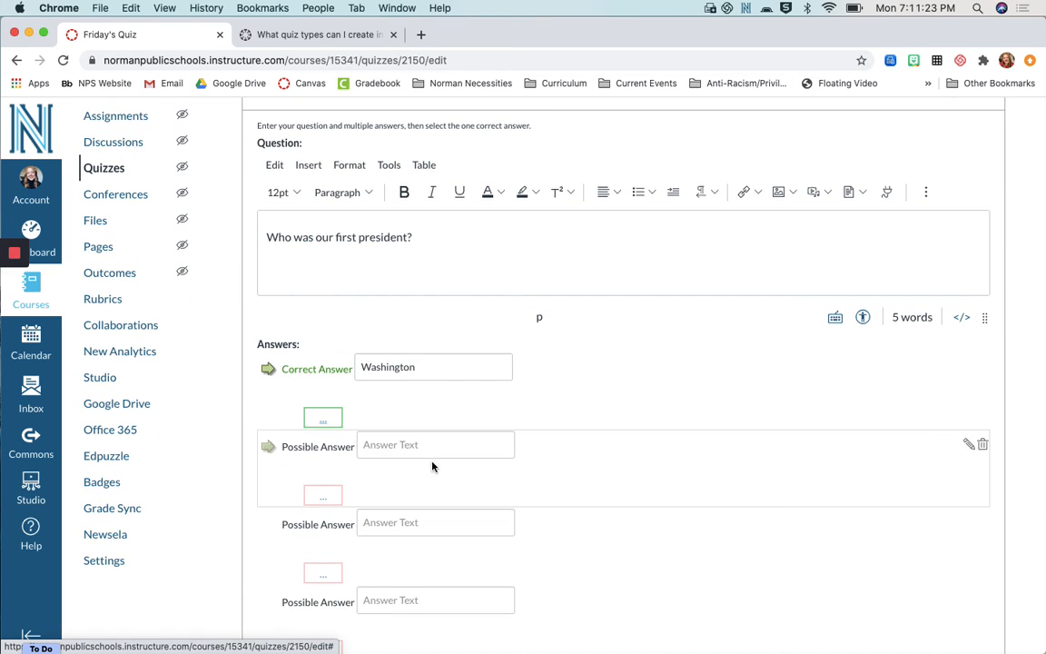
# - Fill the three other possible answers of Question 1 with "Obama", "Bush" and "Trump"
pyautogui.click(425, 445)
pyautogui.write('Obama')
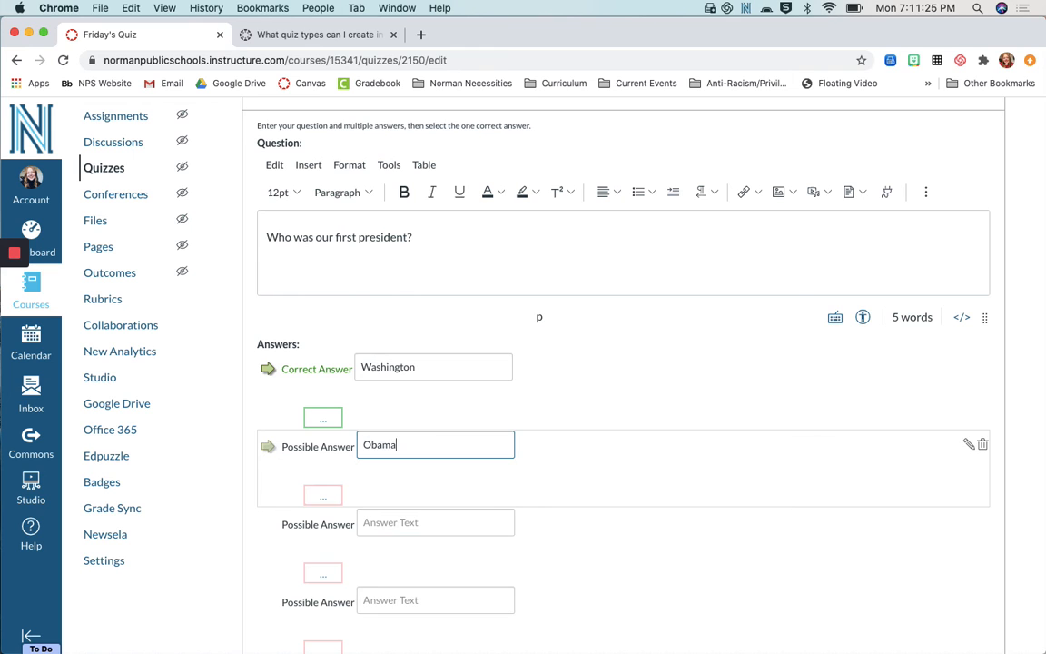
pyautogui.click(421, 519)
pyautogui.write('Bush')
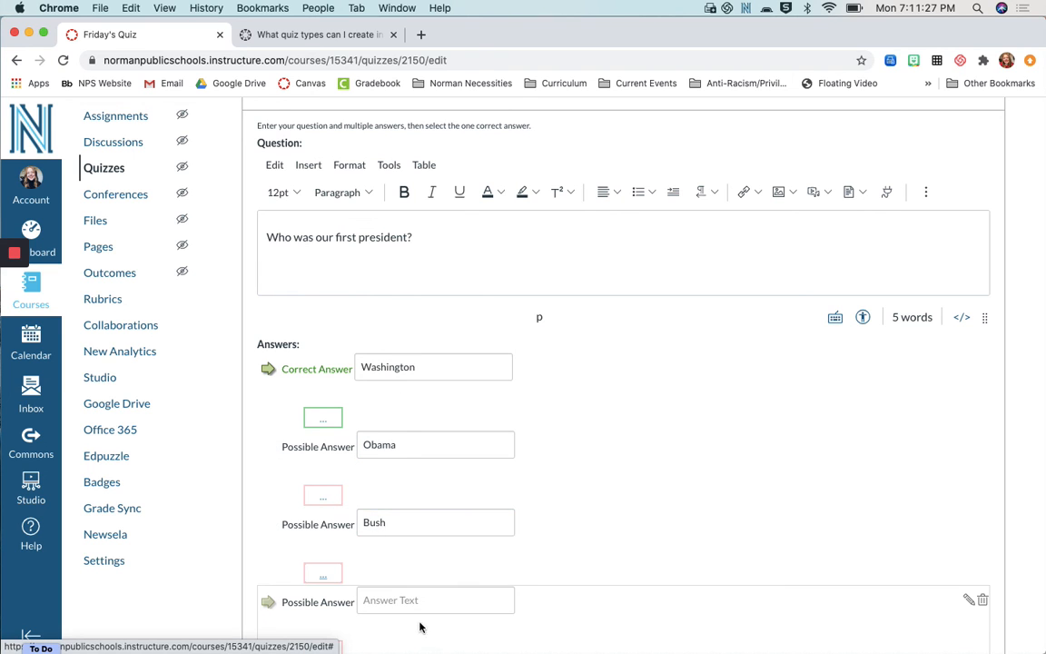
pyautogui.click(420, 601)
pyautogui.write('Trump')
# - Add the comment "CONGRATS!" to the correct answer Washington and finish editing the comment
pyautogui.scroll(-3, 647, 572)
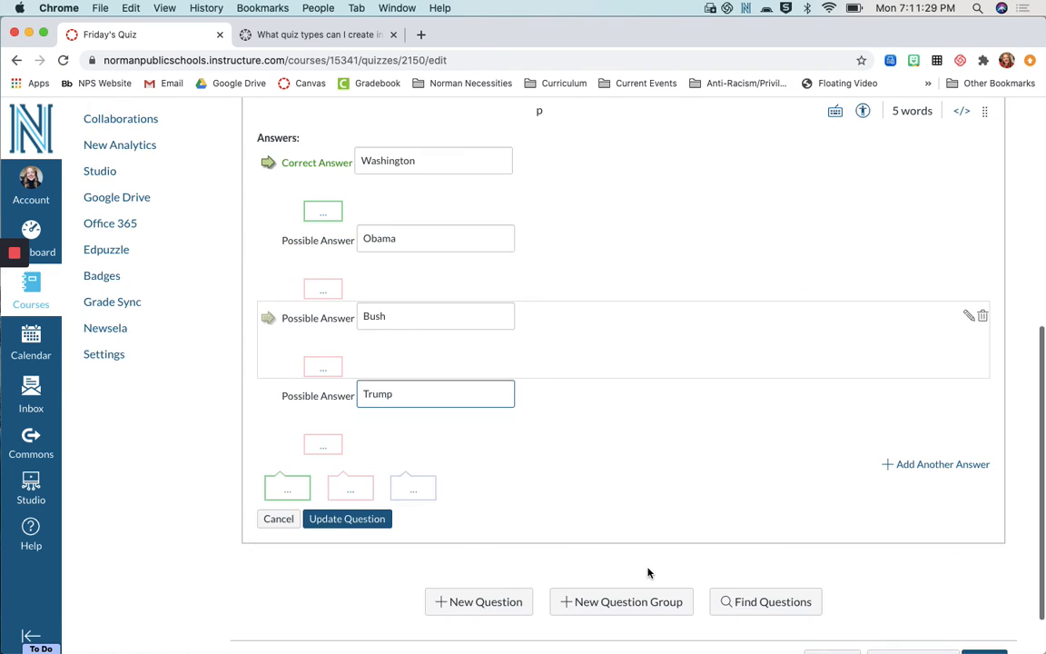
pyautogui.click(325, 213)
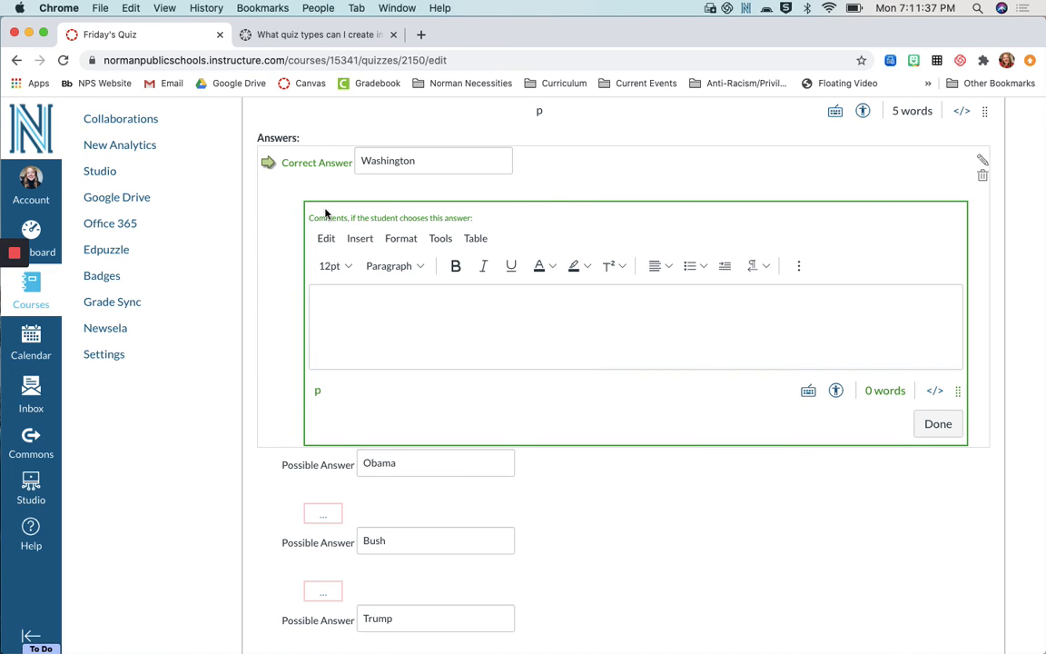
pyautogui.click(345, 313)
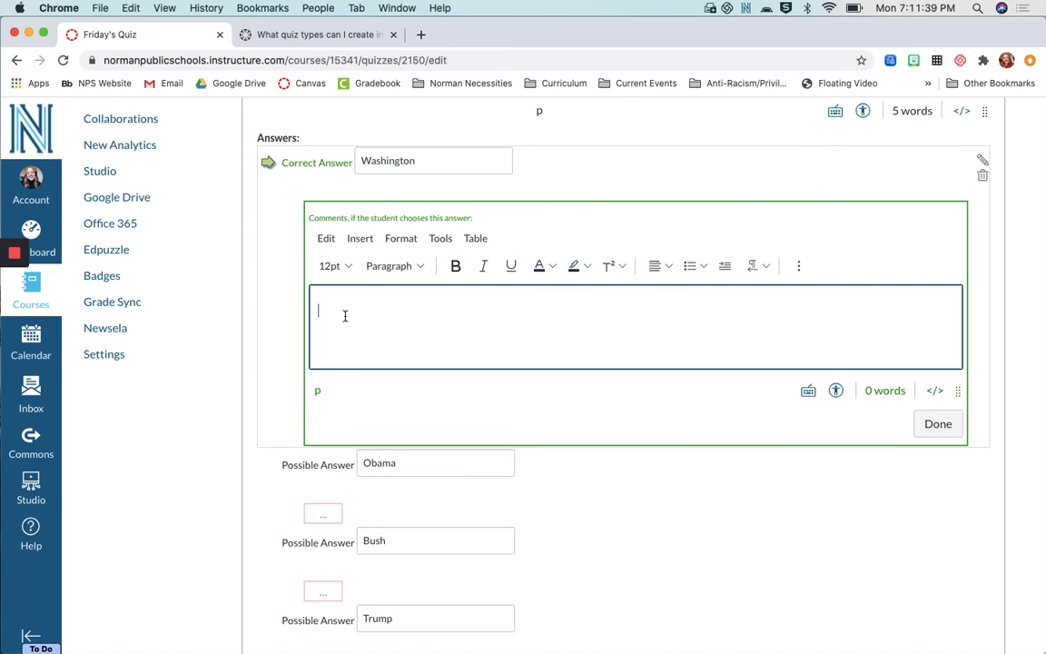
pyautogui.write('CONGRAYS')
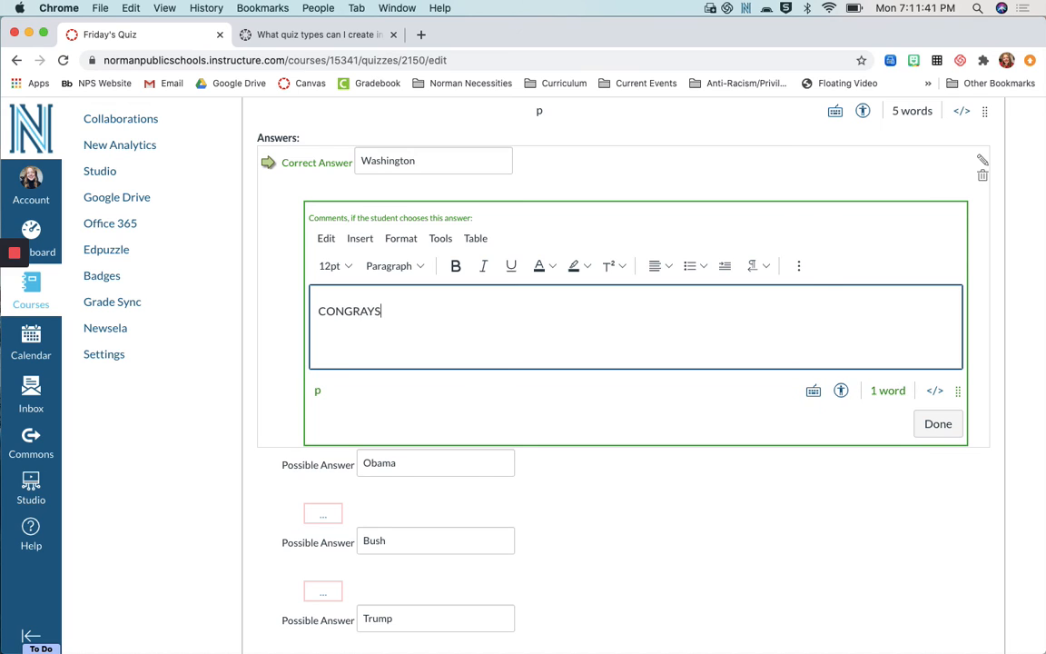
pyautogui.press('BackSpace')
pyautogui.press('BackSpace')
pyautogui.write('TS!')
pyautogui.click(939, 423)
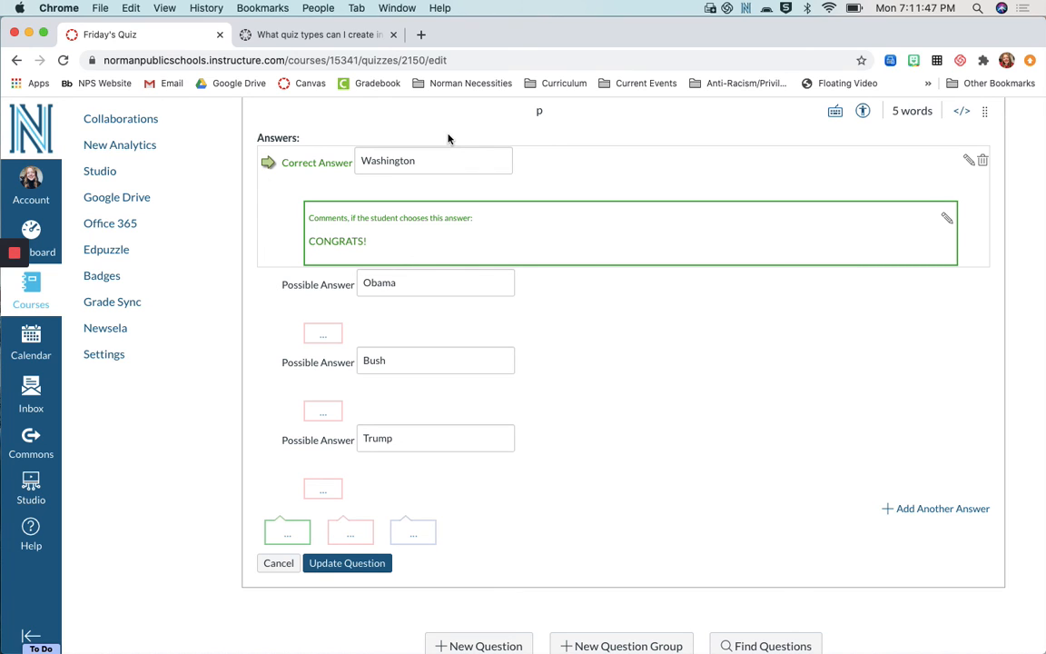
# - Add the comment "Sorry, better luck next time!" to the possible answer Obama and finish editing the comment
pyautogui.click(329, 334)
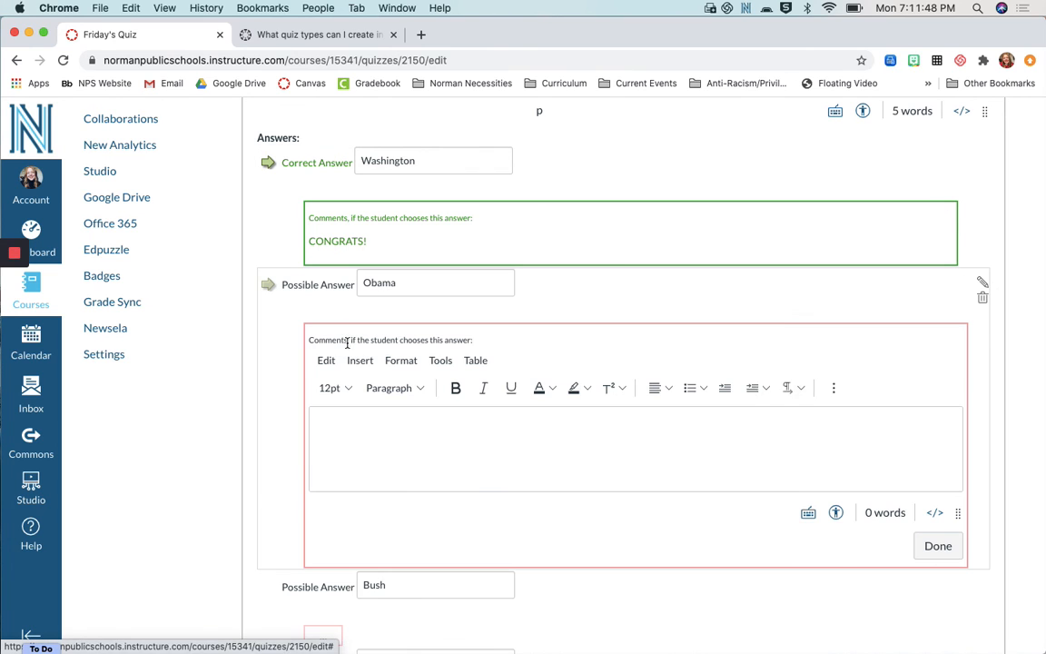
pyautogui.click(377, 411)
pyautogui.write('Sorry,')
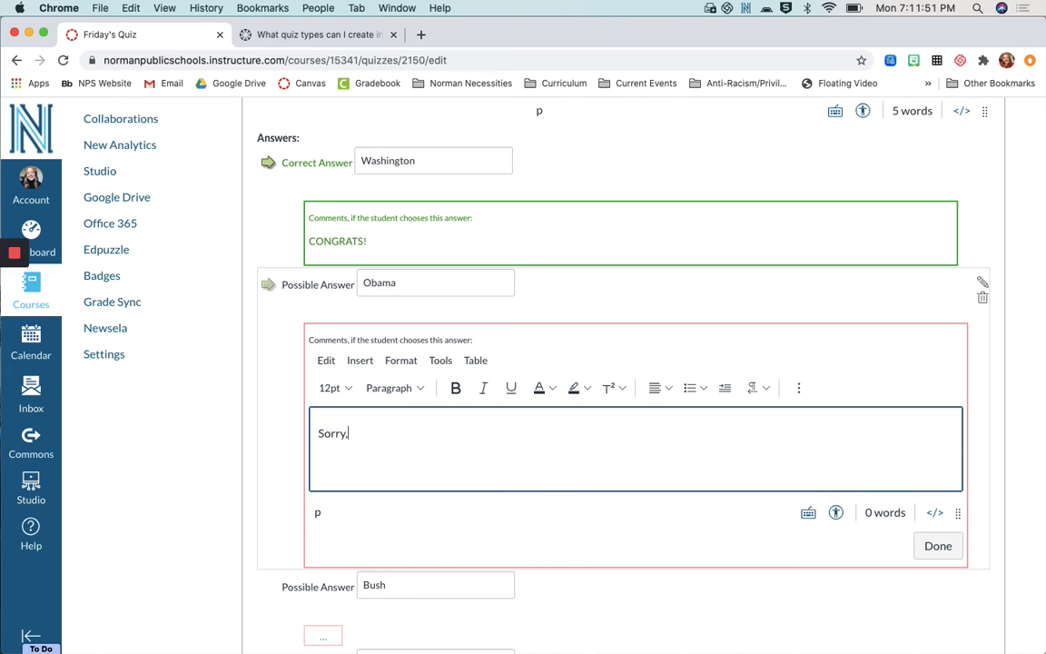
pyautogui.write(' better luck next time!')
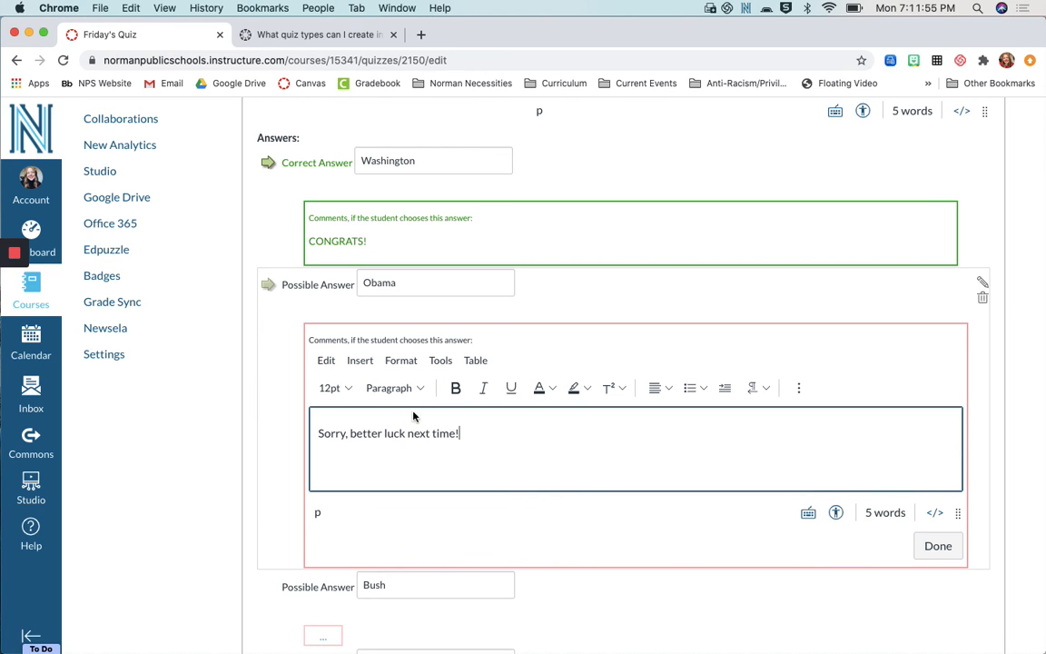
pyautogui.click(846, 557)
pyautogui.click(931, 548)
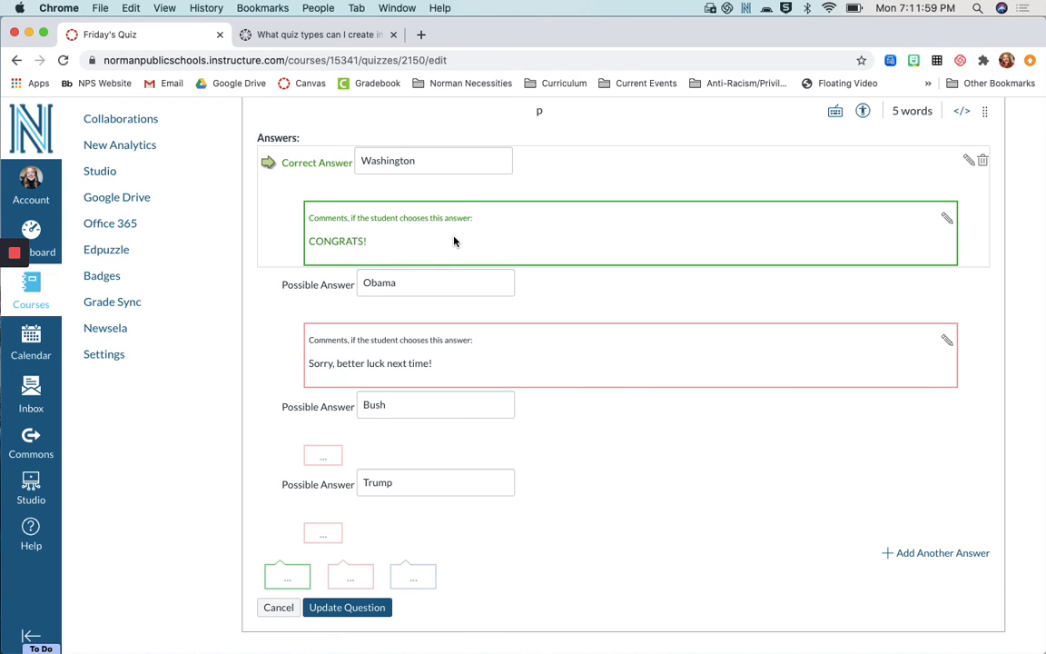
# - Review the answers and comments of Question 1 and update the question
pyautogui.scroll(5, 455, 241)
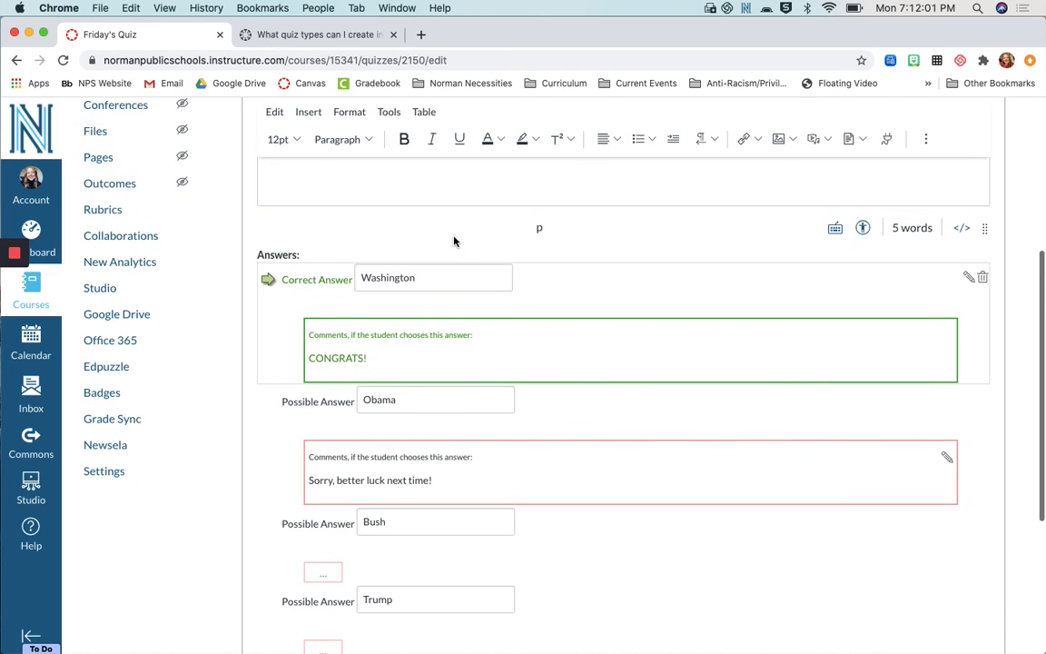
pyautogui.scroll(-4, 392, 459)
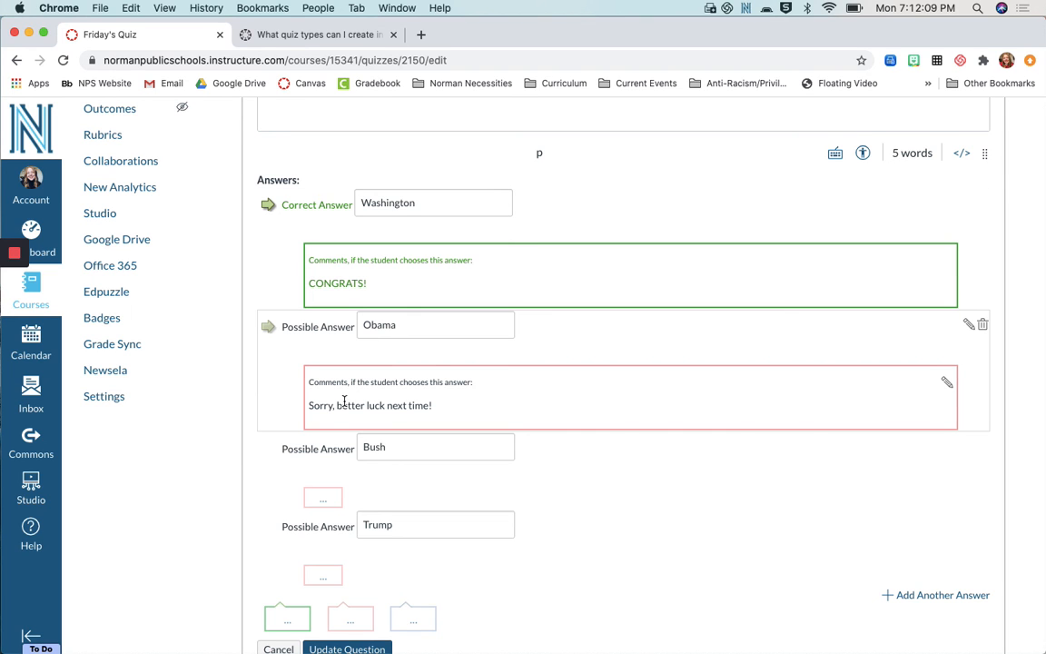
pyautogui.scroll(-3, 409, 281)
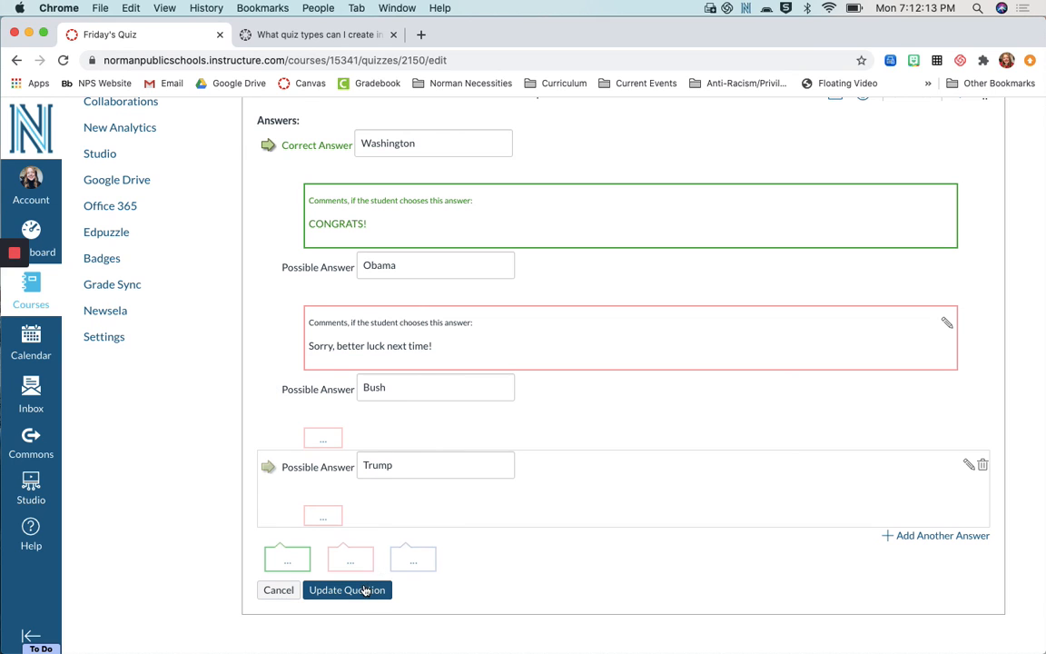
pyautogui.scroll(-2, 363, 589)
pyautogui.click(363, 549)
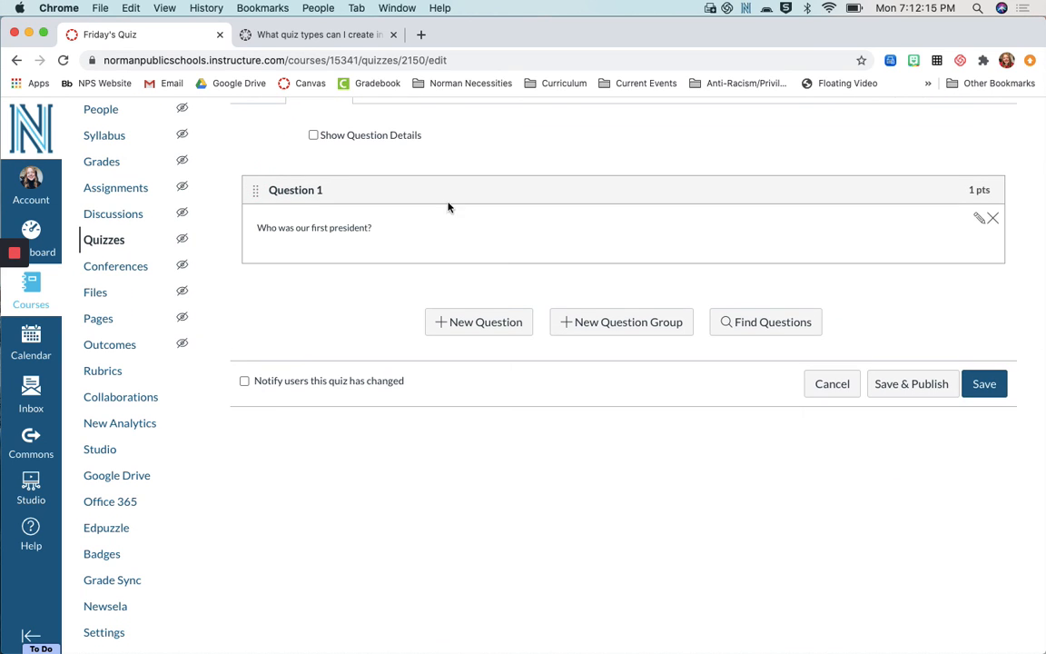
pyautogui.click(450, 322)
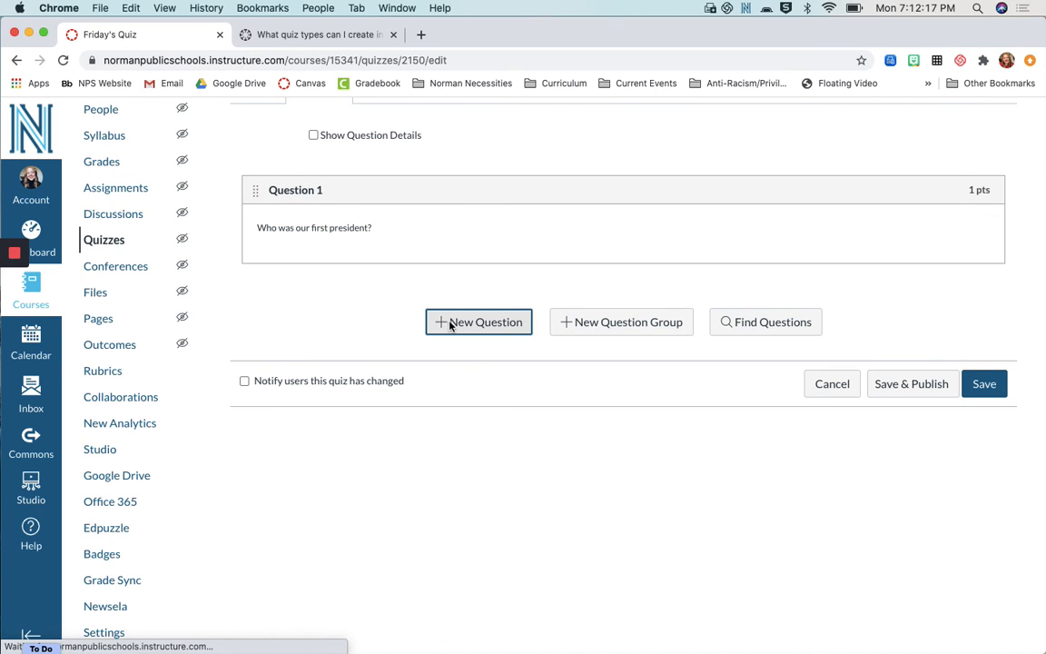
pyautogui.click(341, 374)
pyautogui.write('2')
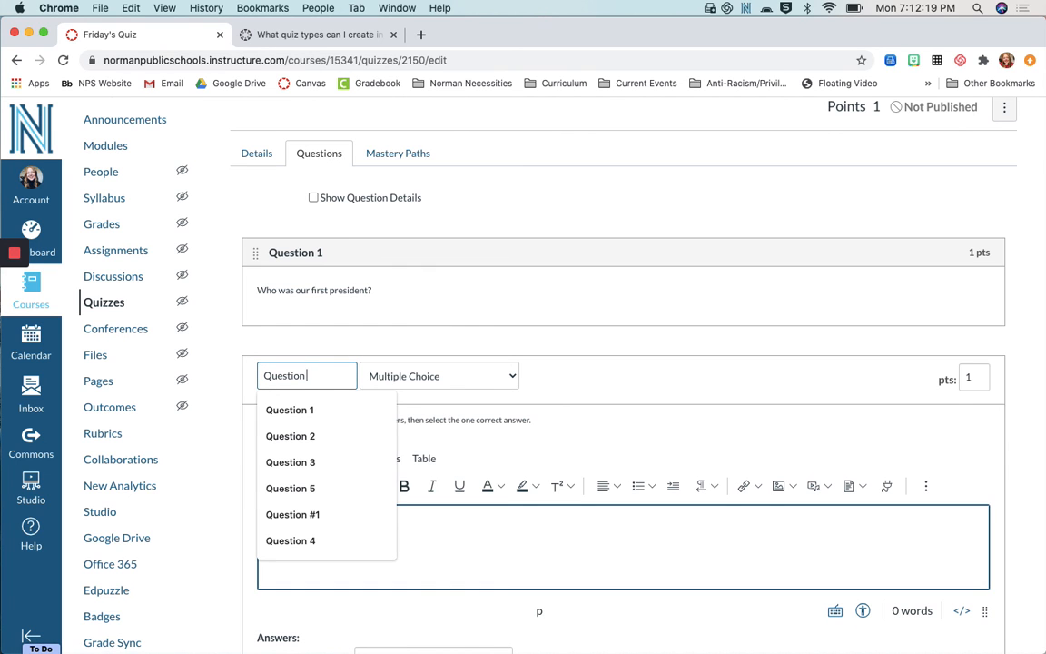
pyautogui.click(434, 375)
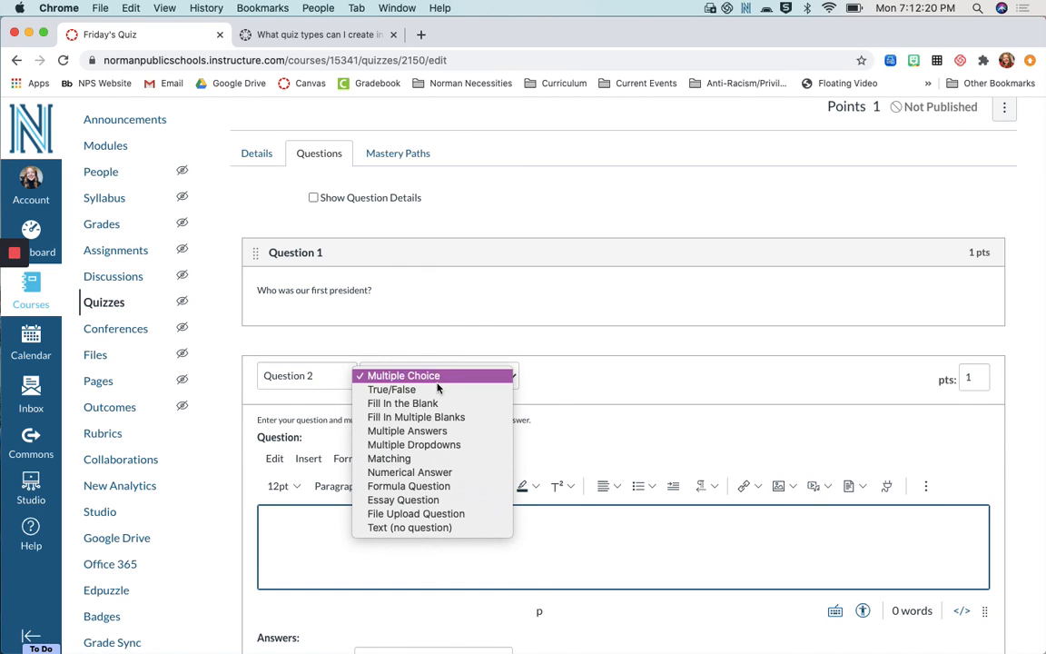
pyautogui.click(648, 412)
# - Save Friday's Quiz without publishing it and open its preview
pyautogui.scroll(-10, 647, 411)
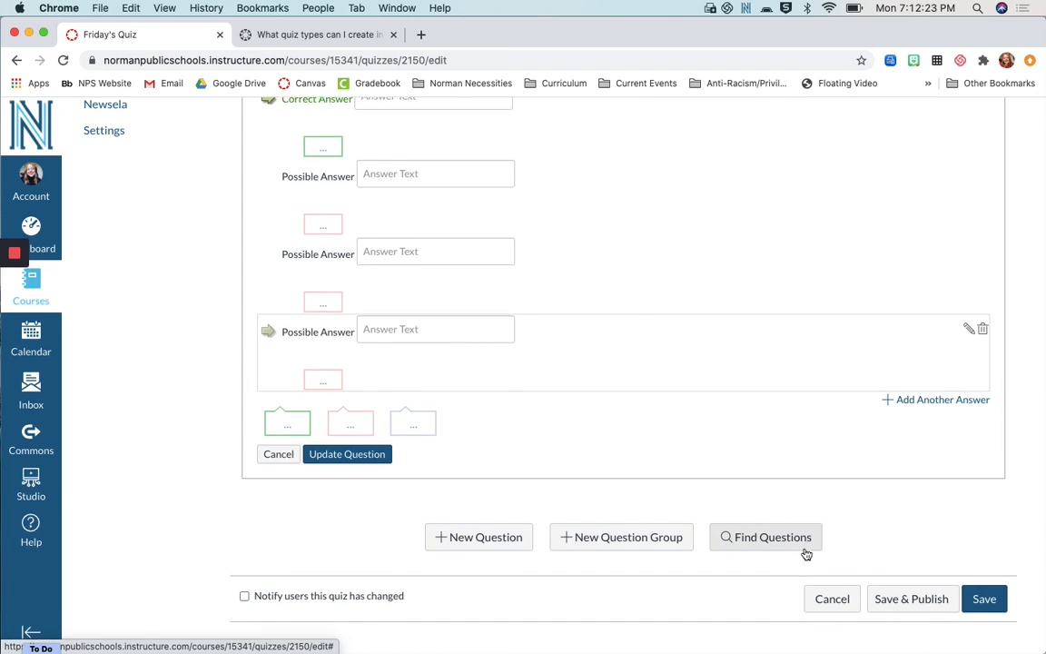
pyautogui.click(984, 603)
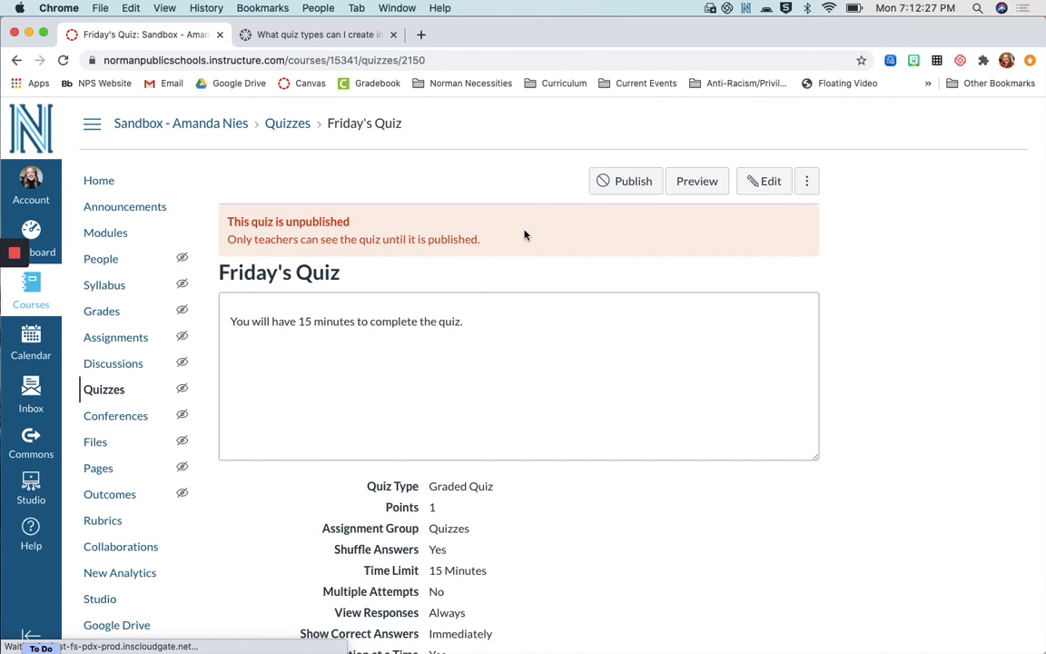
pyautogui.click(709, 164)
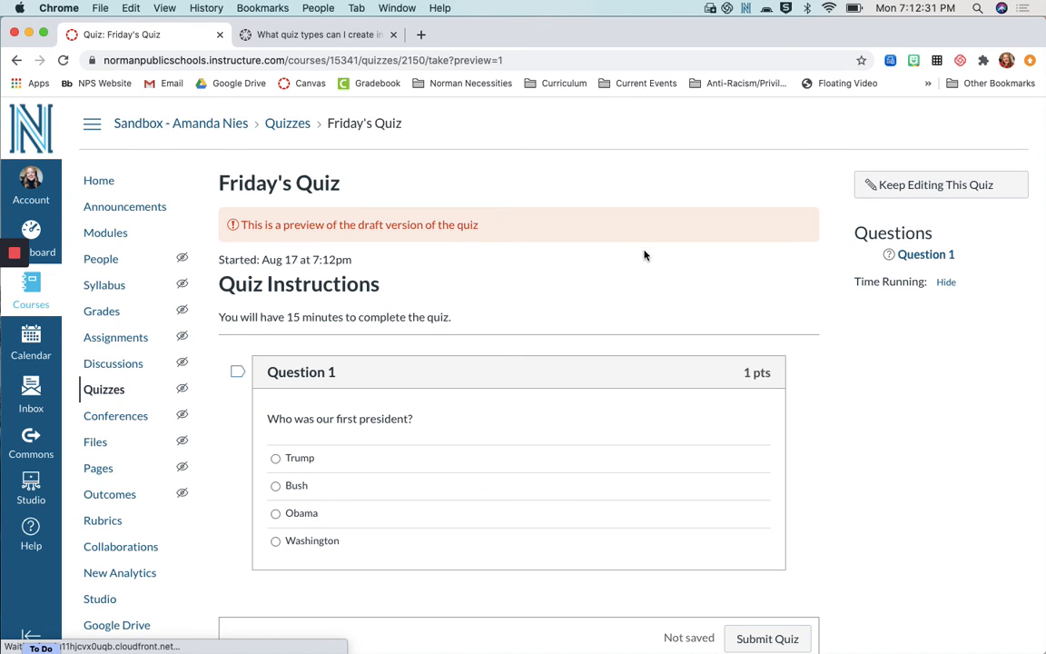
# - Answer Question 1 with Washington in the quiz preview and submit the quiz
pyautogui.scroll(-3, 621, 310)
pyautogui.click(276, 336)
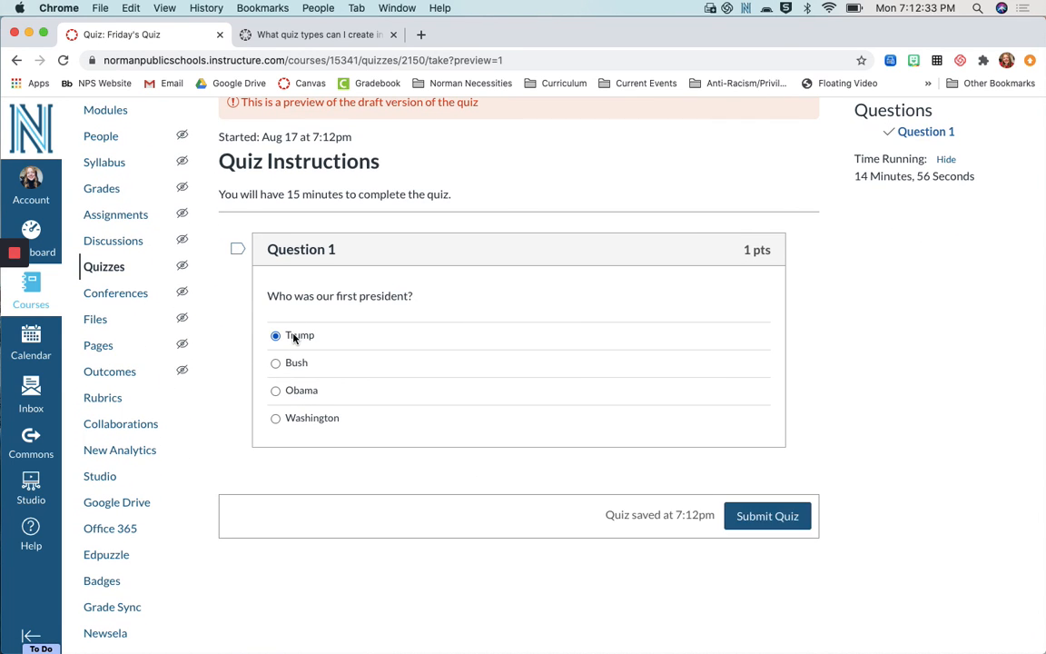
pyautogui.click(278, 418)
pyautogui.click(785, 526)
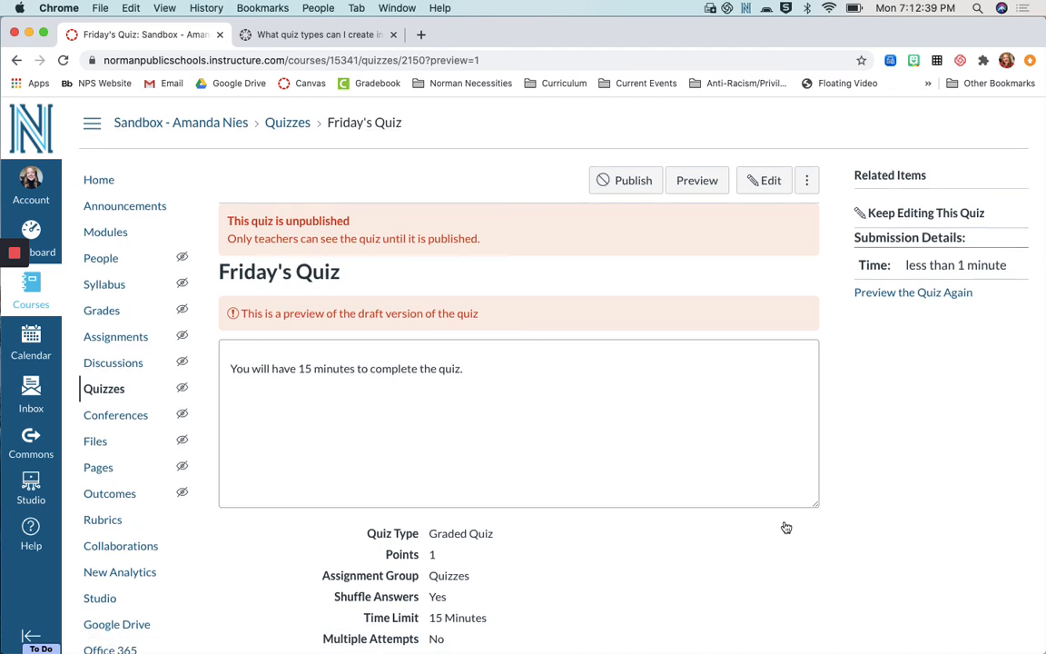
# - Examine the submitted preview's score and the feedback comment shown for Question 1
pyautogui.scroll(-5, 787, 527)
pyautogui.scroll(-3, 786, 528)
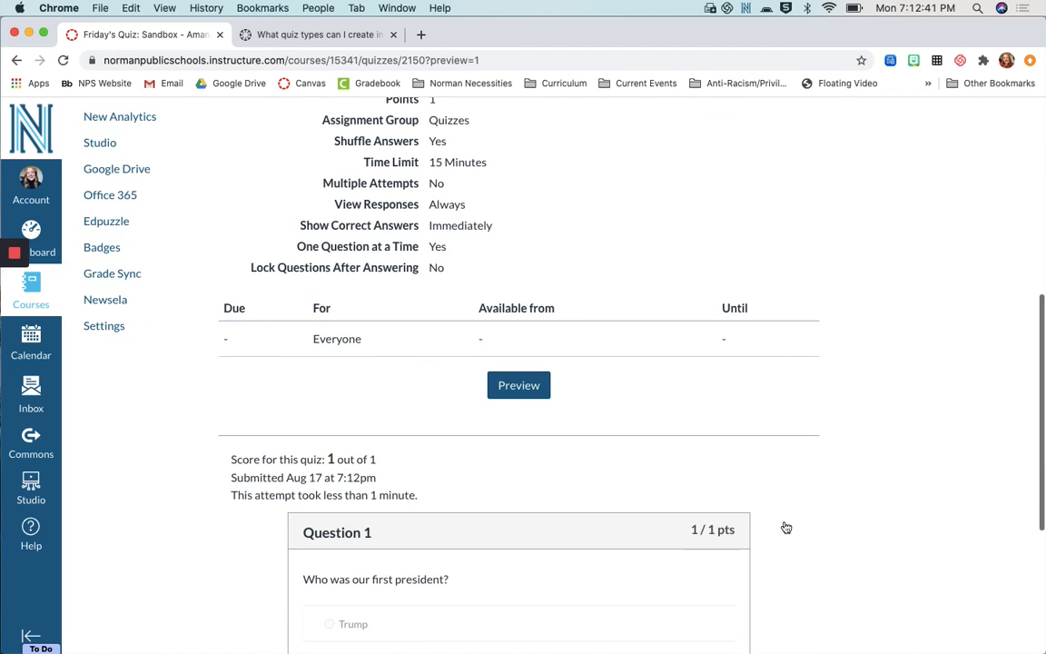
pyautogui.scroll(-5, 787, 528)
pyautogui.scroll(-1, 355, 509)
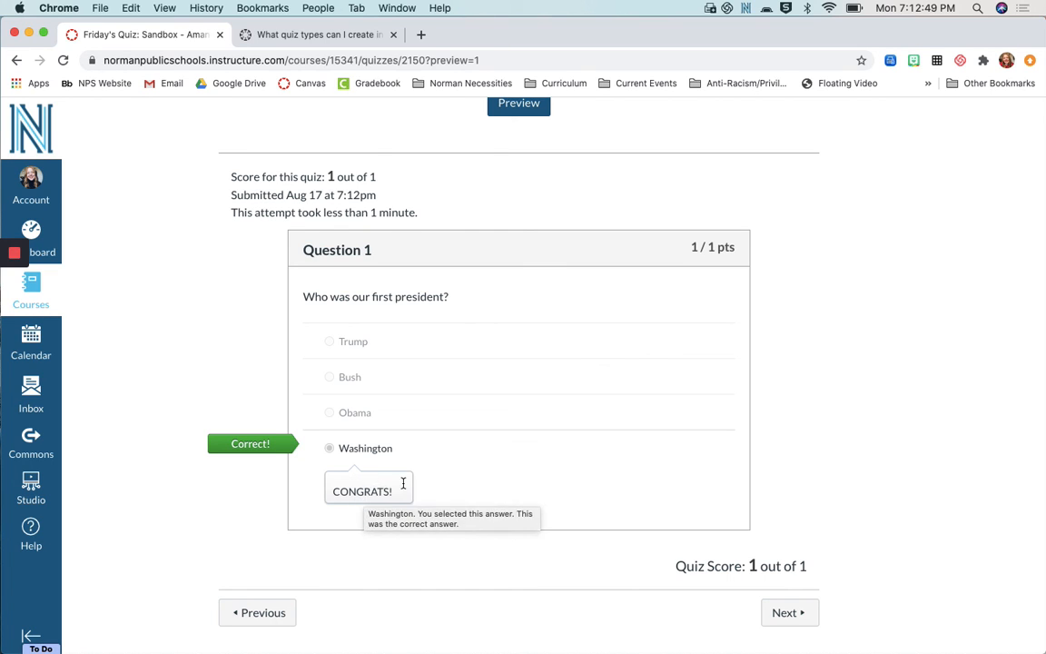
pyautogui.scroll(10, 474, 480)
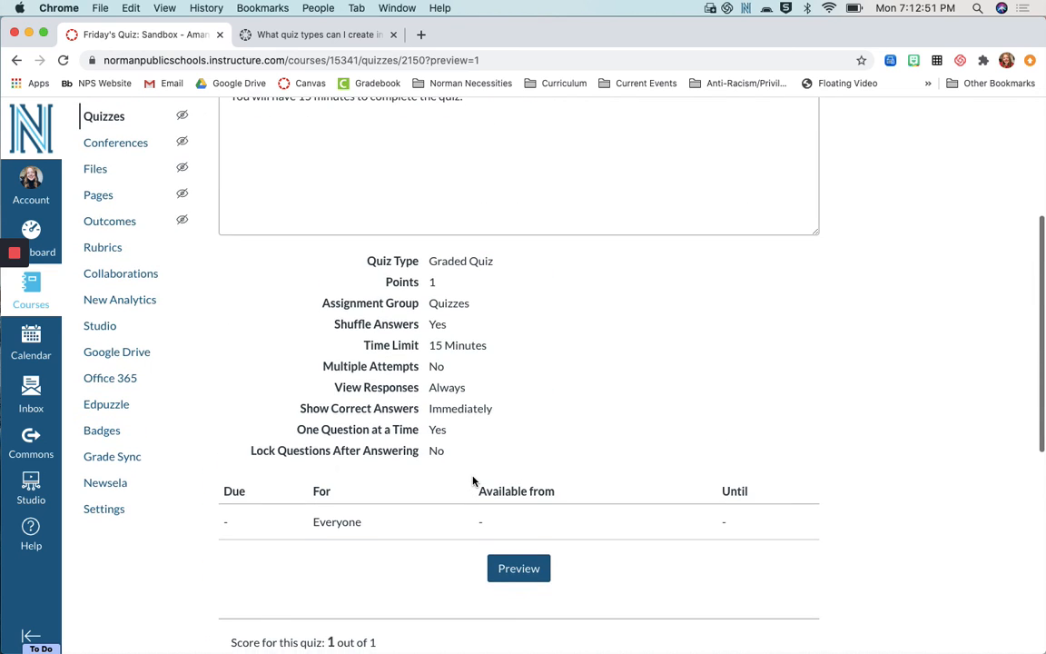
pyautogui.scroll(6, 474, 479)
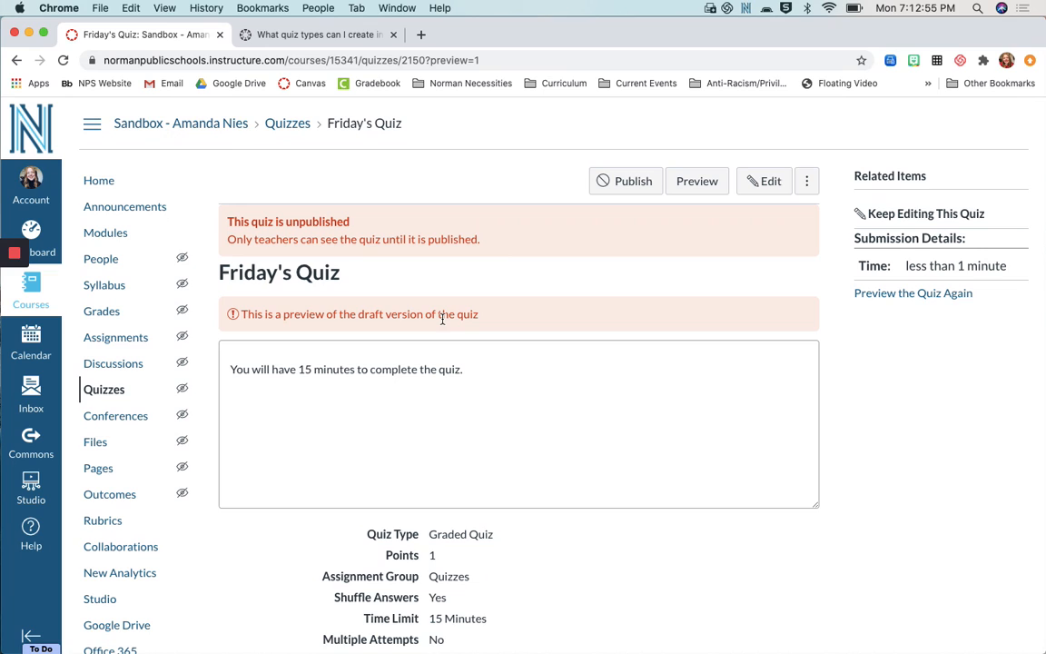
pyautogui.moveTo(13, 256)
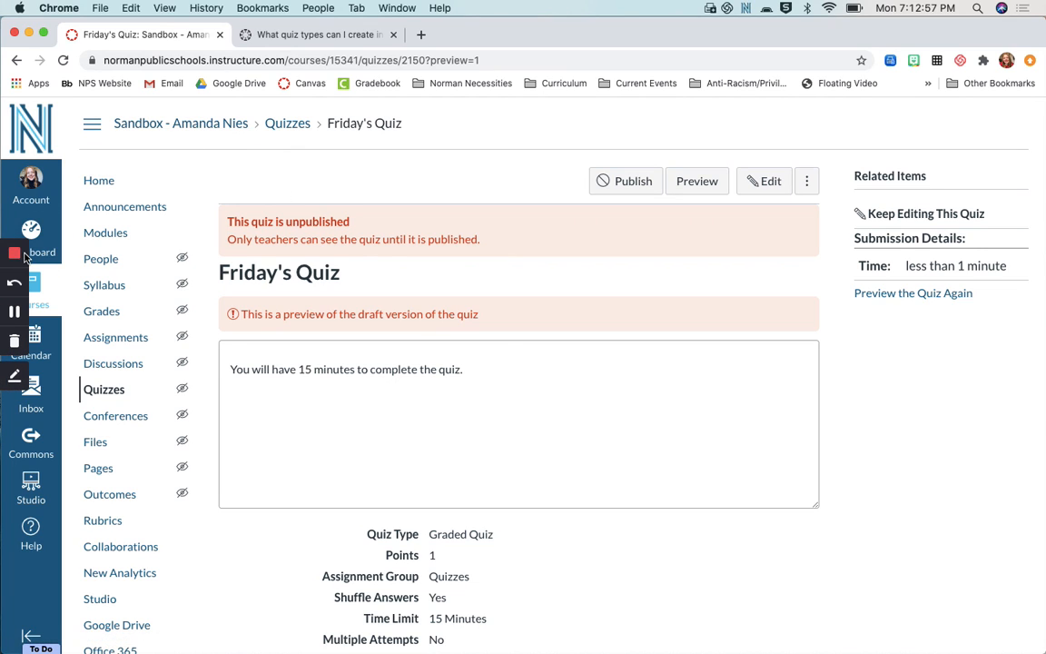